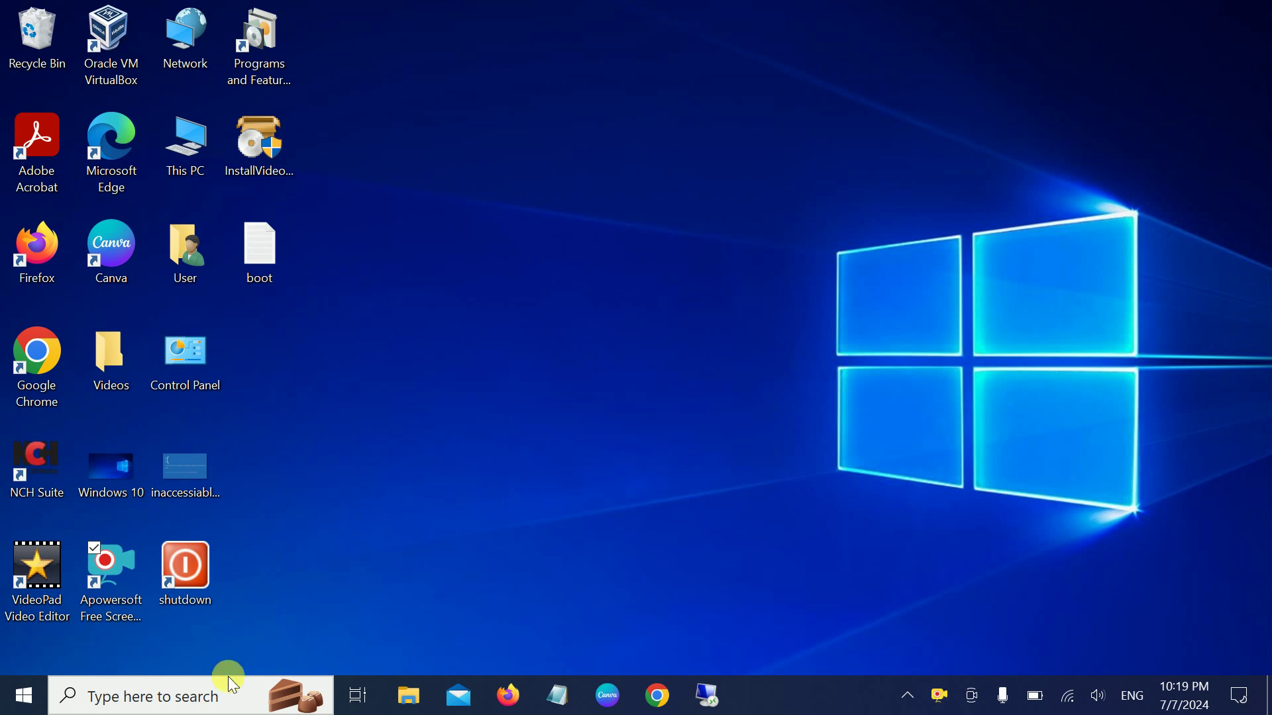
Search 'cont' to open Control Panel and maximize its window
click(141, 701)
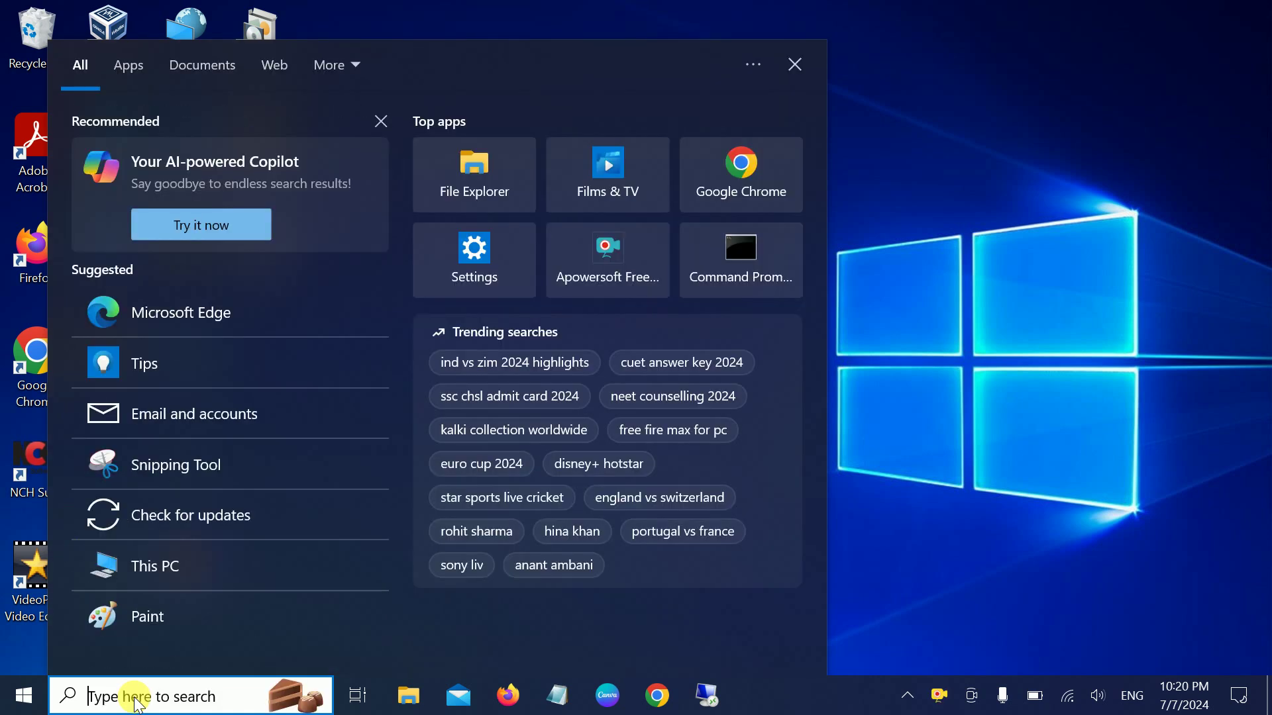
text(cont)
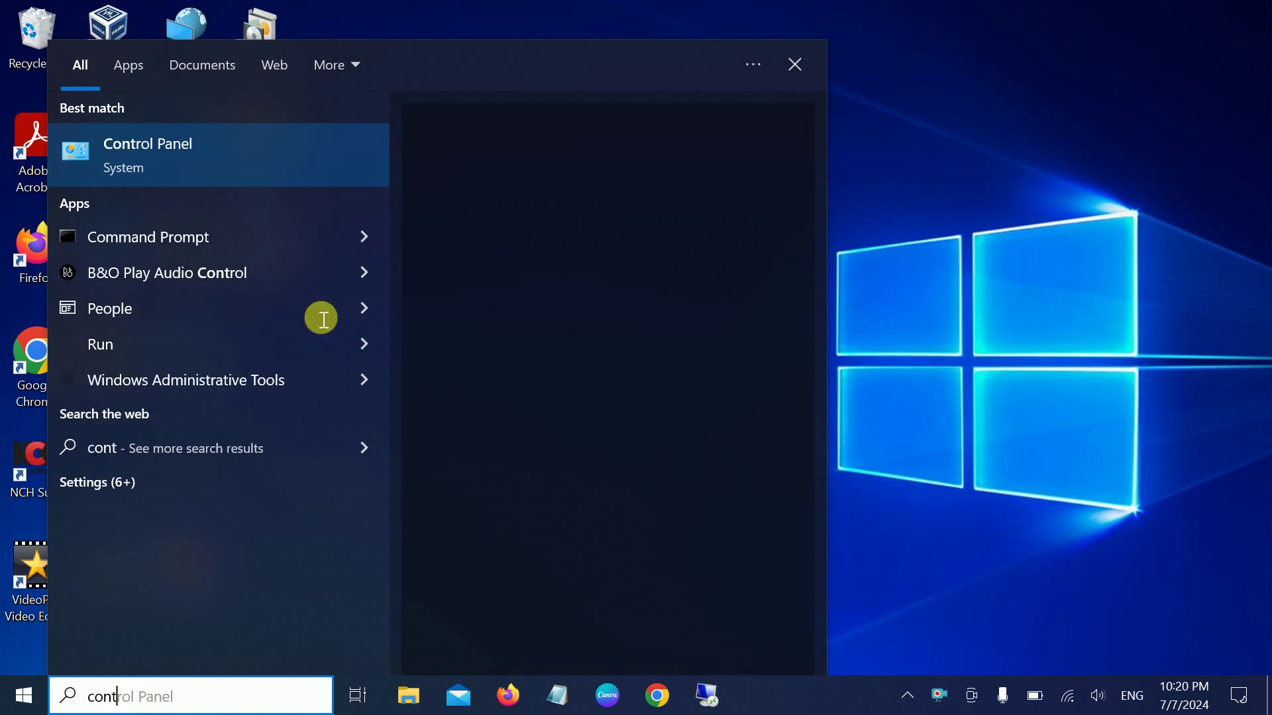
click(252, 175)
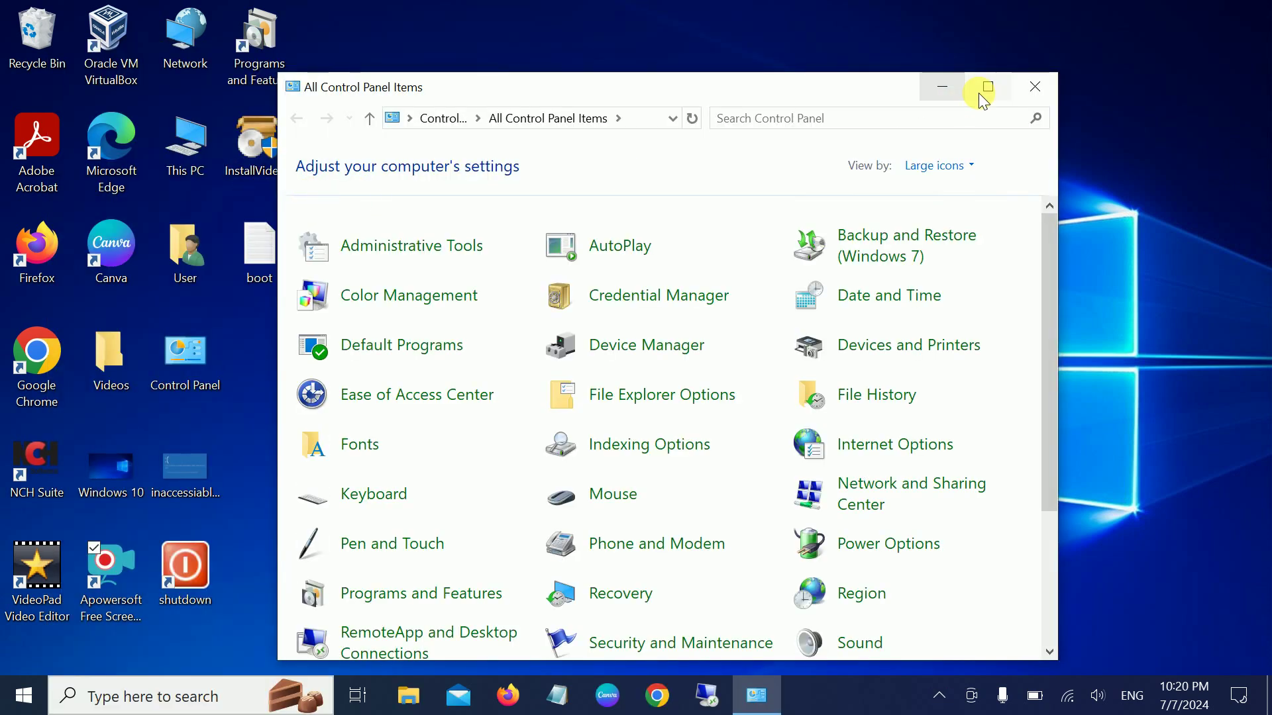
click(983, 86)
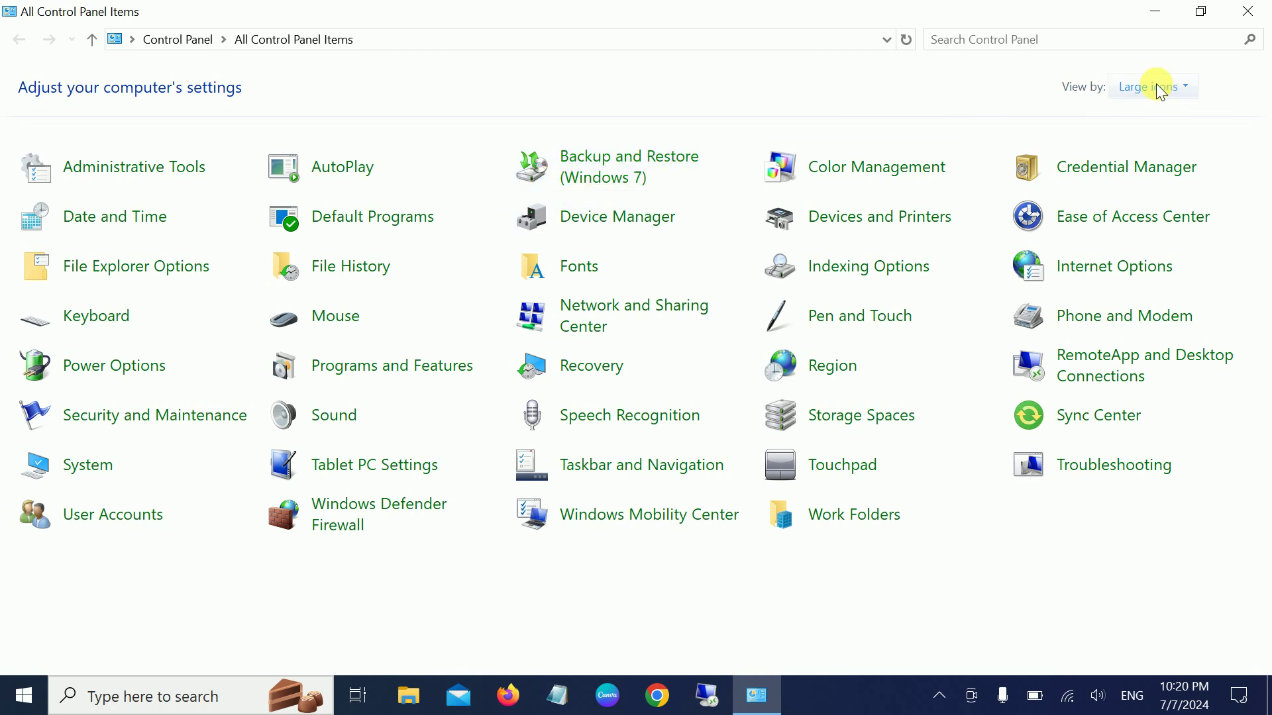
Switch View by to Category, then to Large icons to show all items
click(1152, 90)
click(1159, 113)
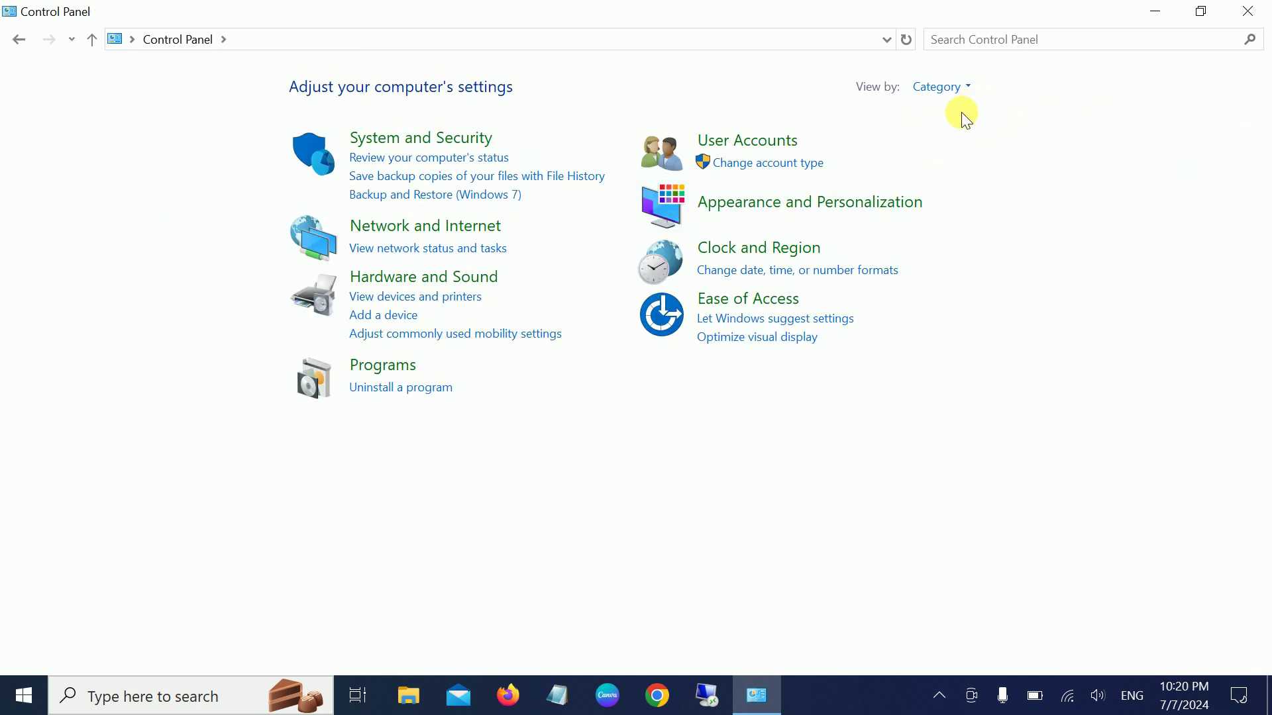
click(936, 86)
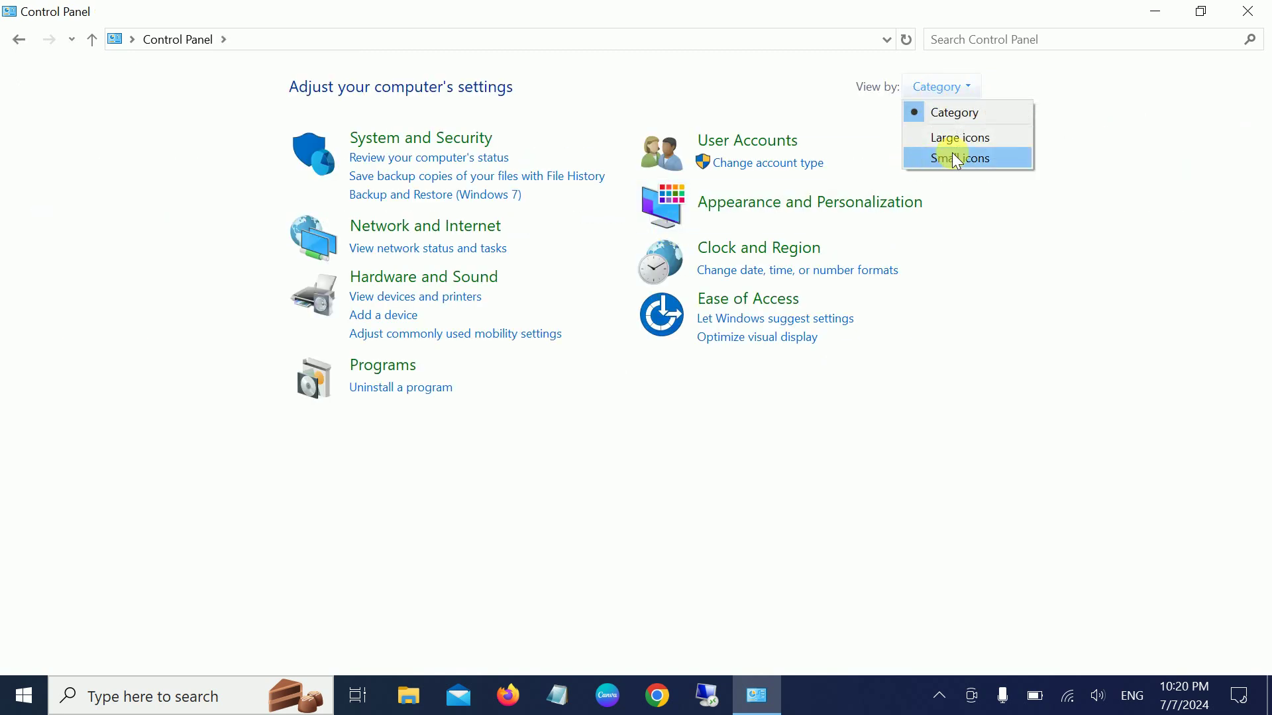
click(973, 145)
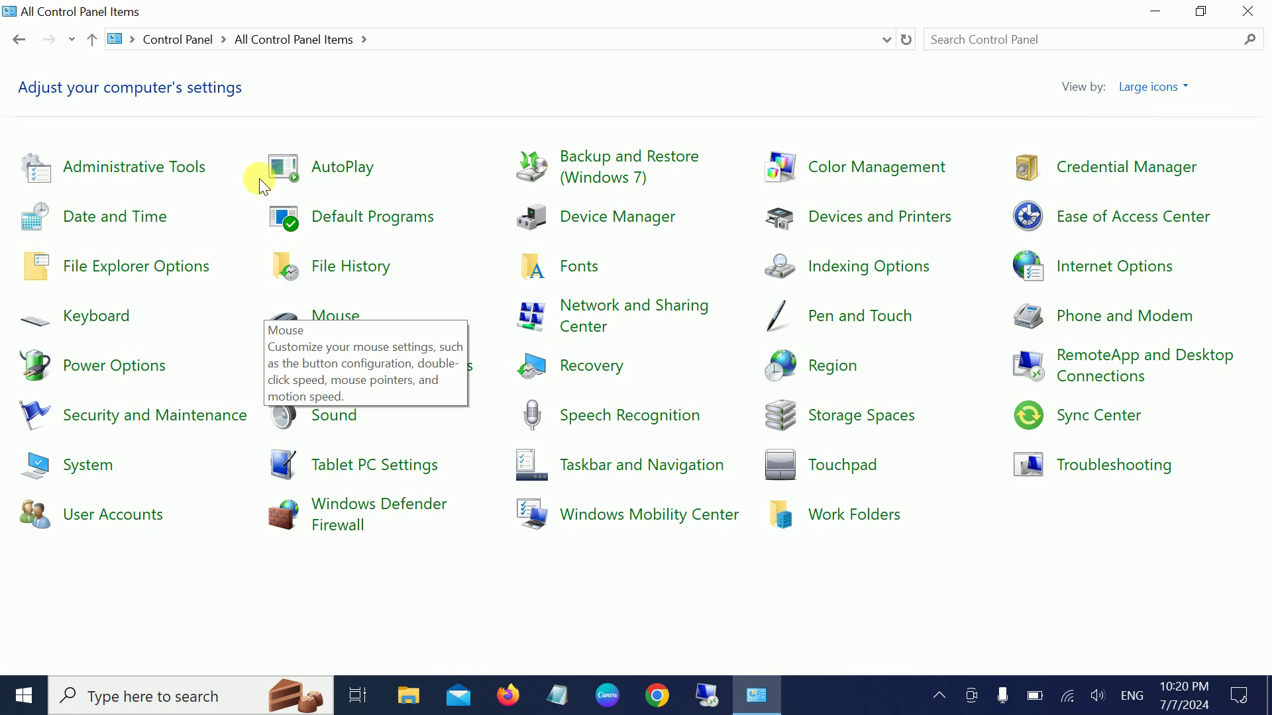
Open Sound, select the Logitech USB Headset speakers and check the Recording list
click(335, 418)
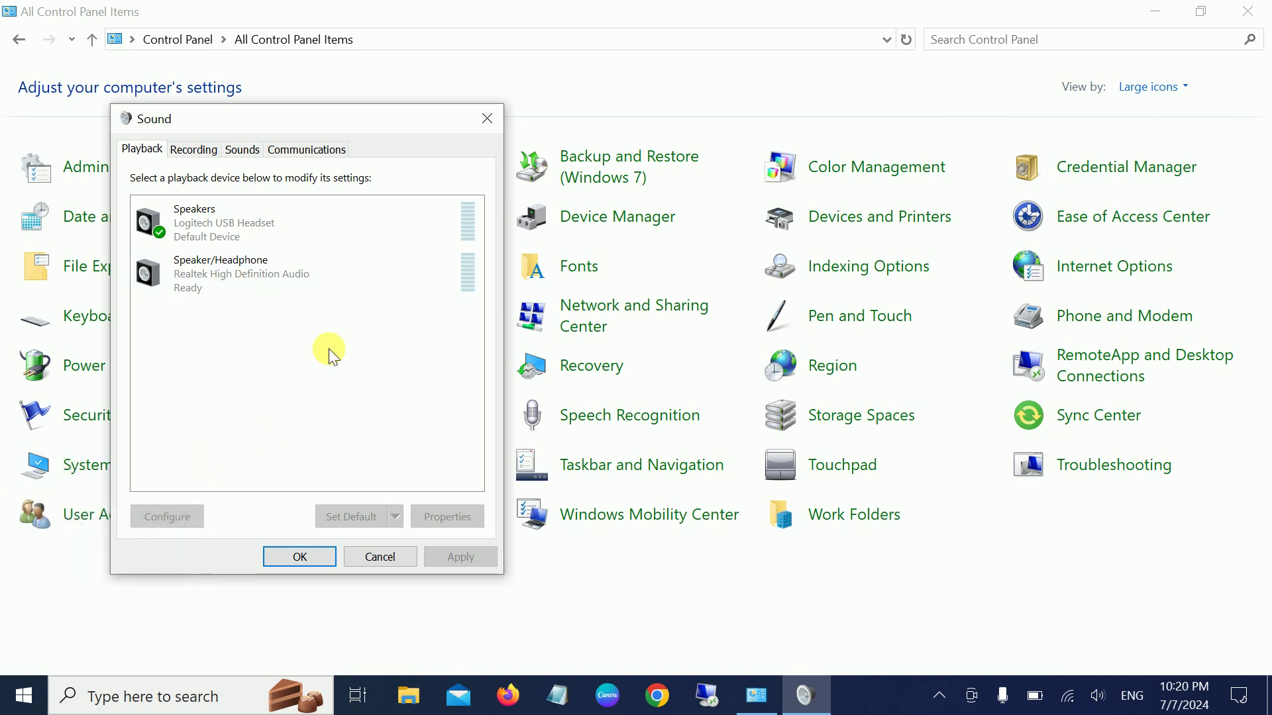
click(234, 237)
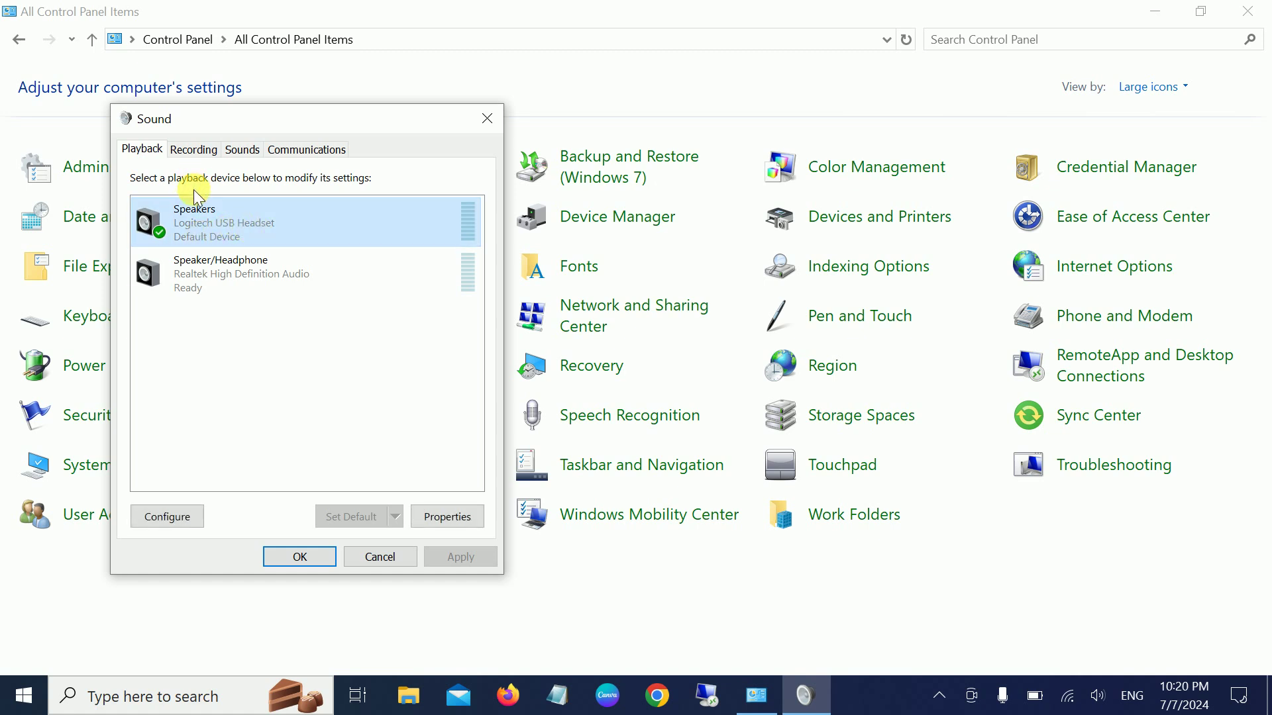
click(200, 153)
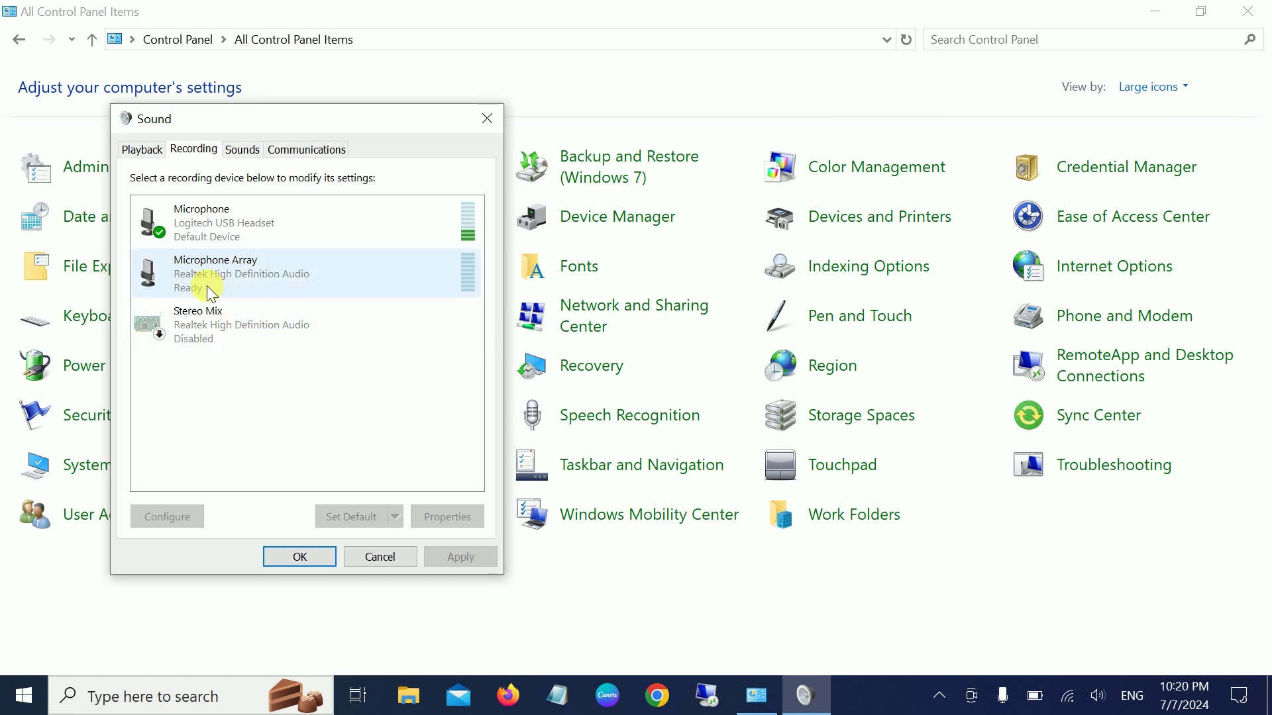
click(136, 155)
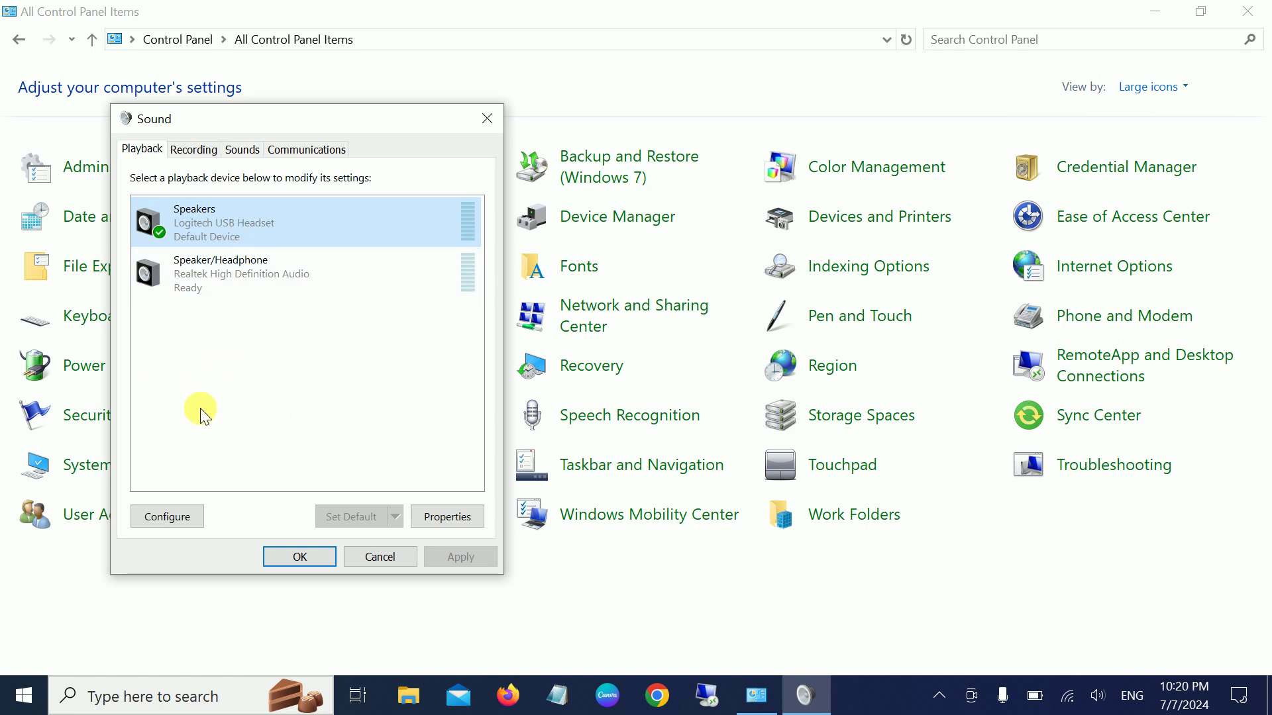
Turn on Show Disabled Devices in the Playback list and reselect the headset Speakers
right_click(233, 383)
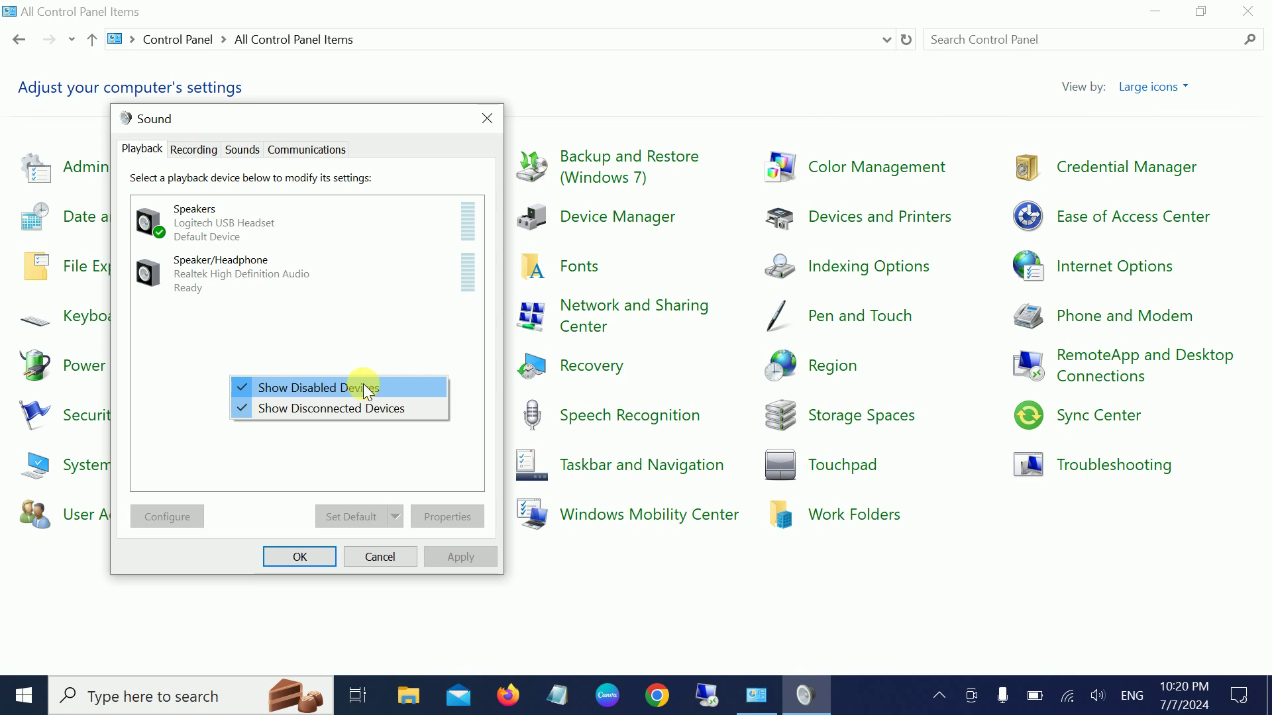
click(299, 396)
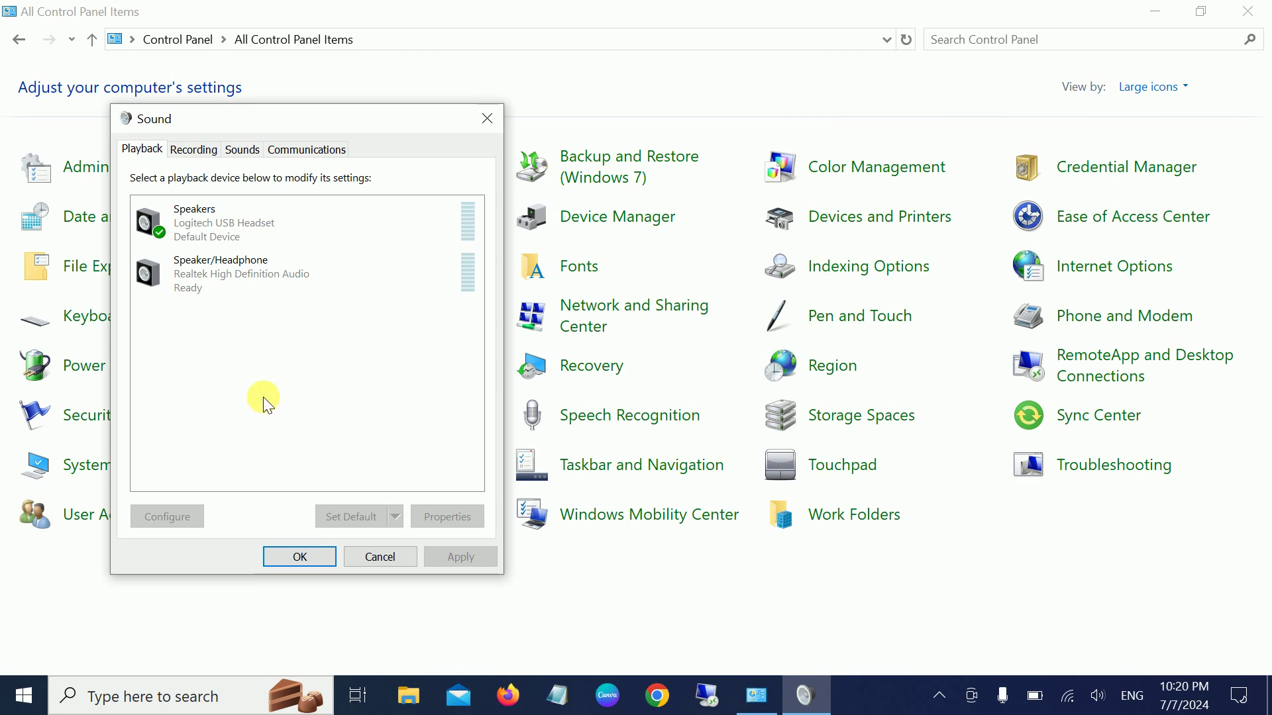
right_click(265, 339)
click(315, 351)
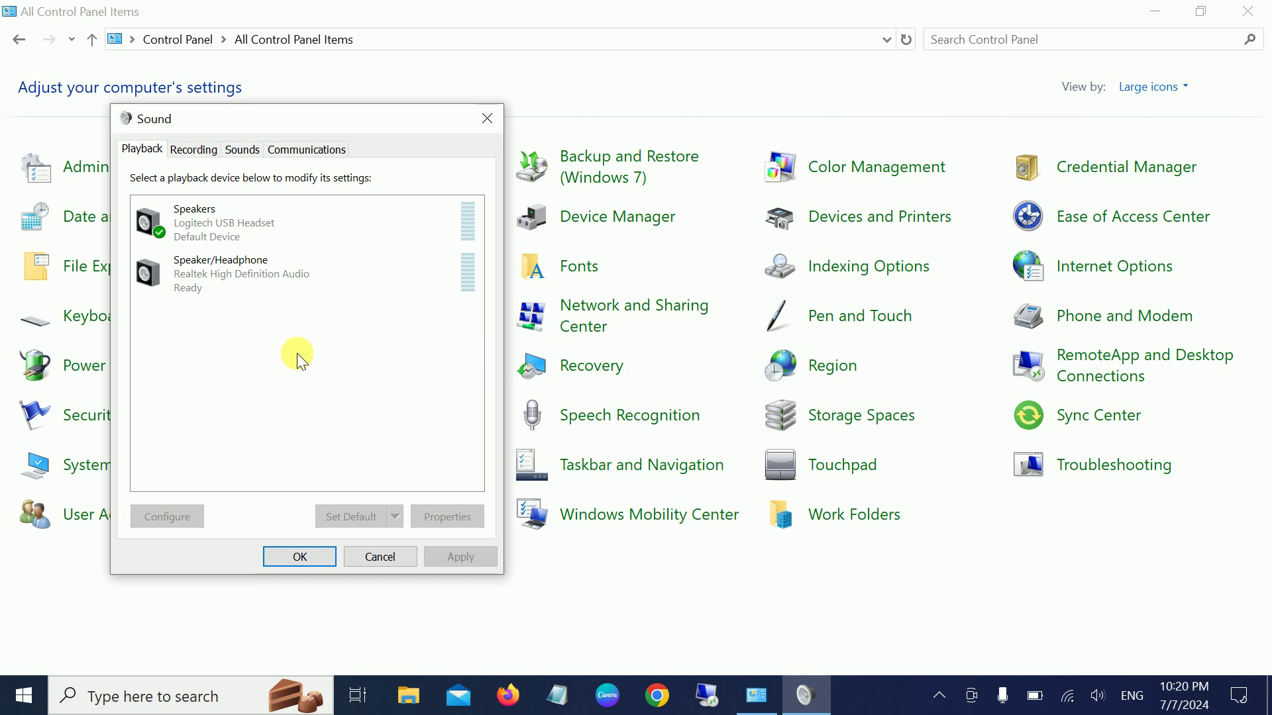
right_click(227, 285)
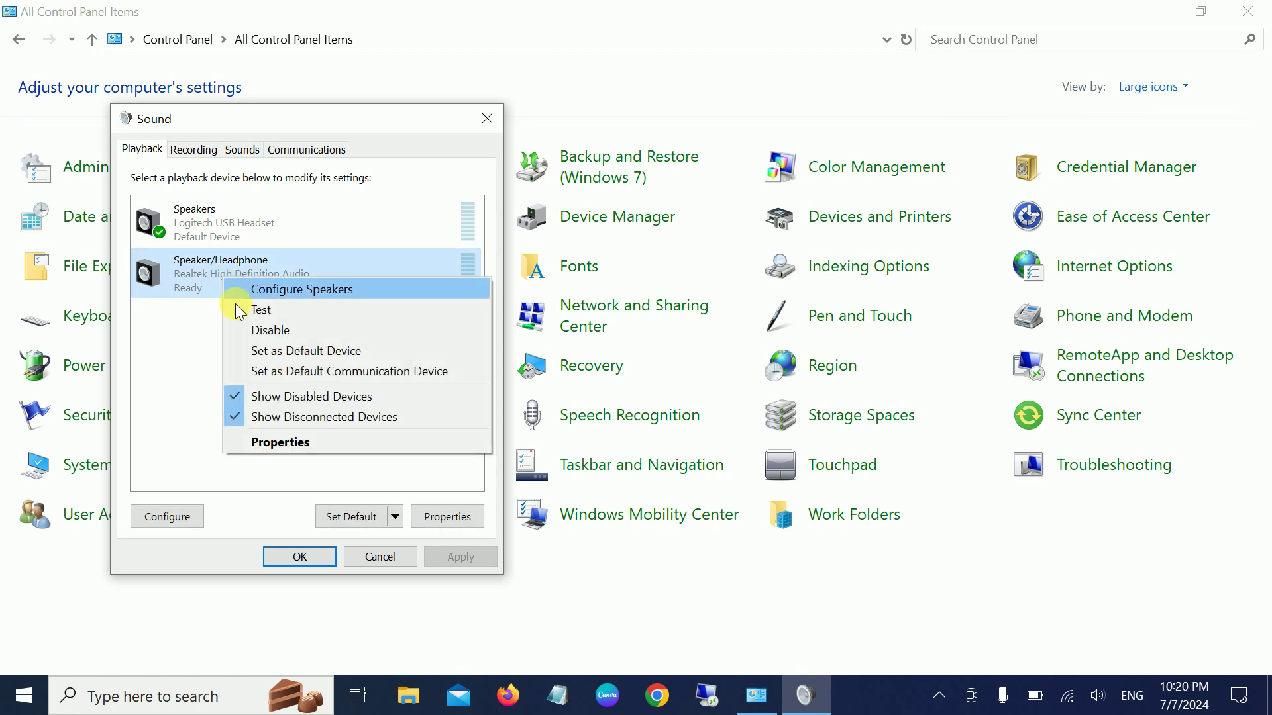
click(183, 351)
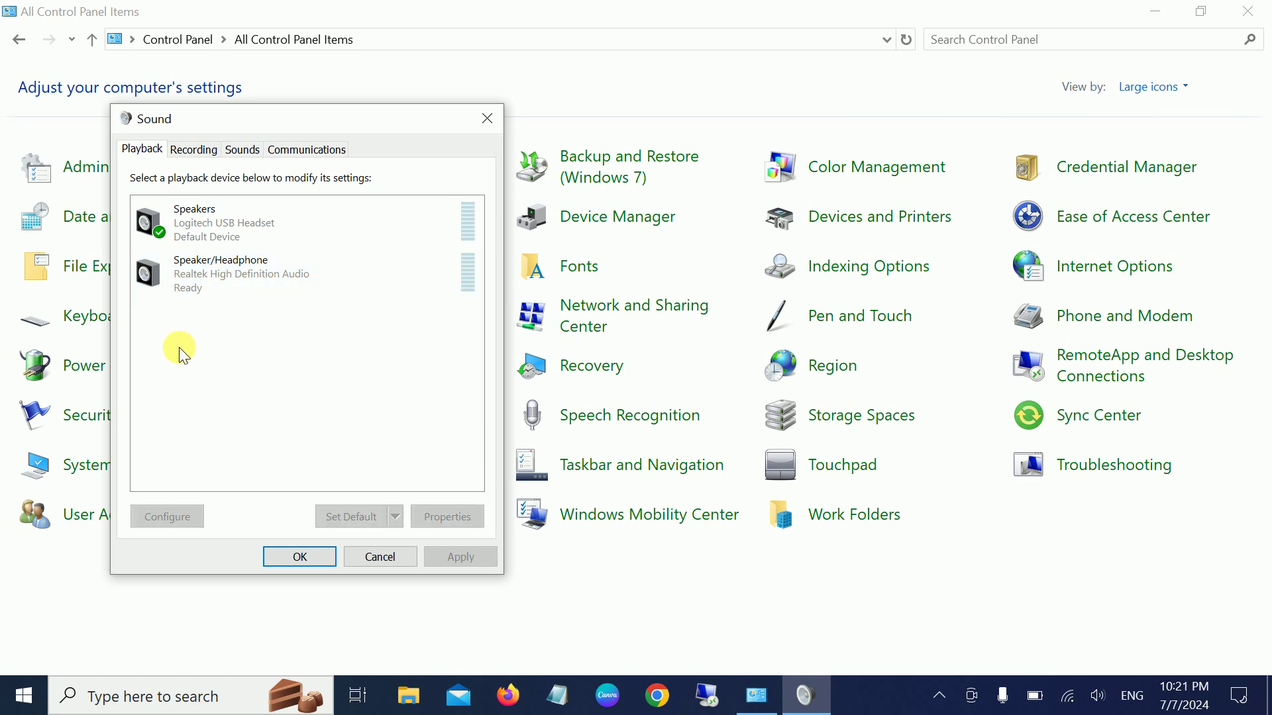
click(192, 229)
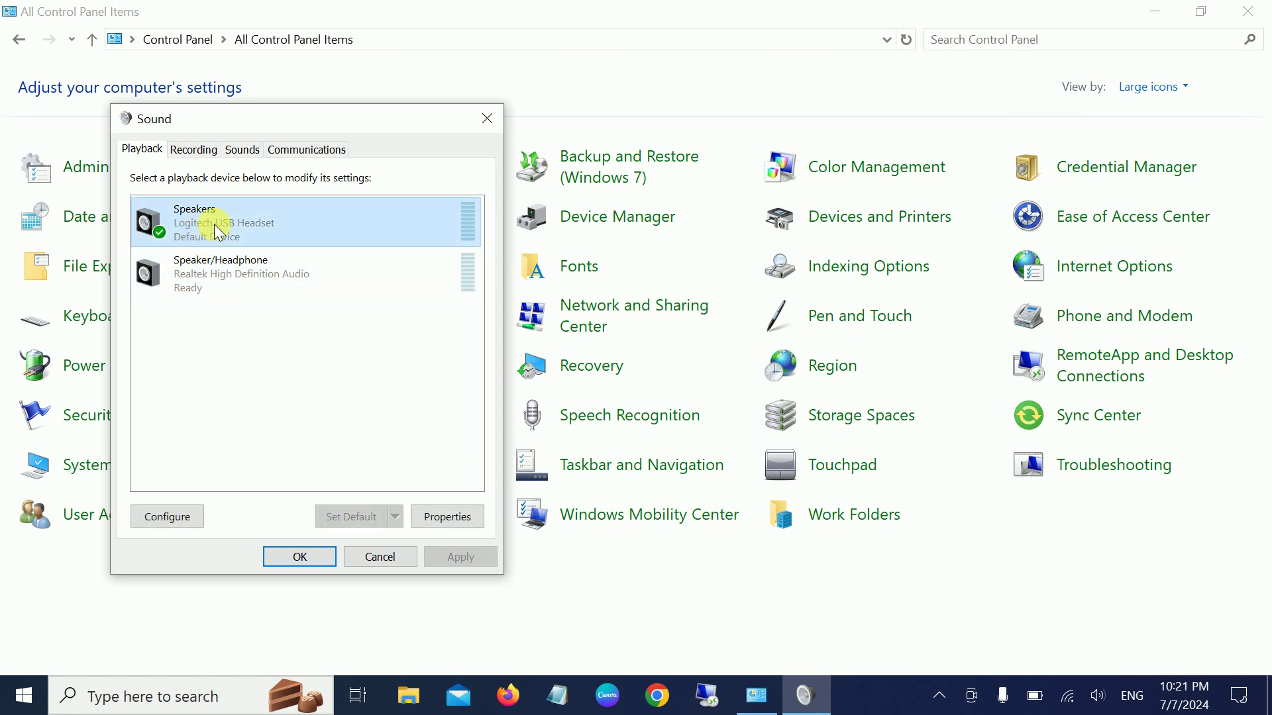
Review the Speakers' Levels, Enhancements, Advanced and Spatial sound tabs, then cancel unchanged
click(451, 517)
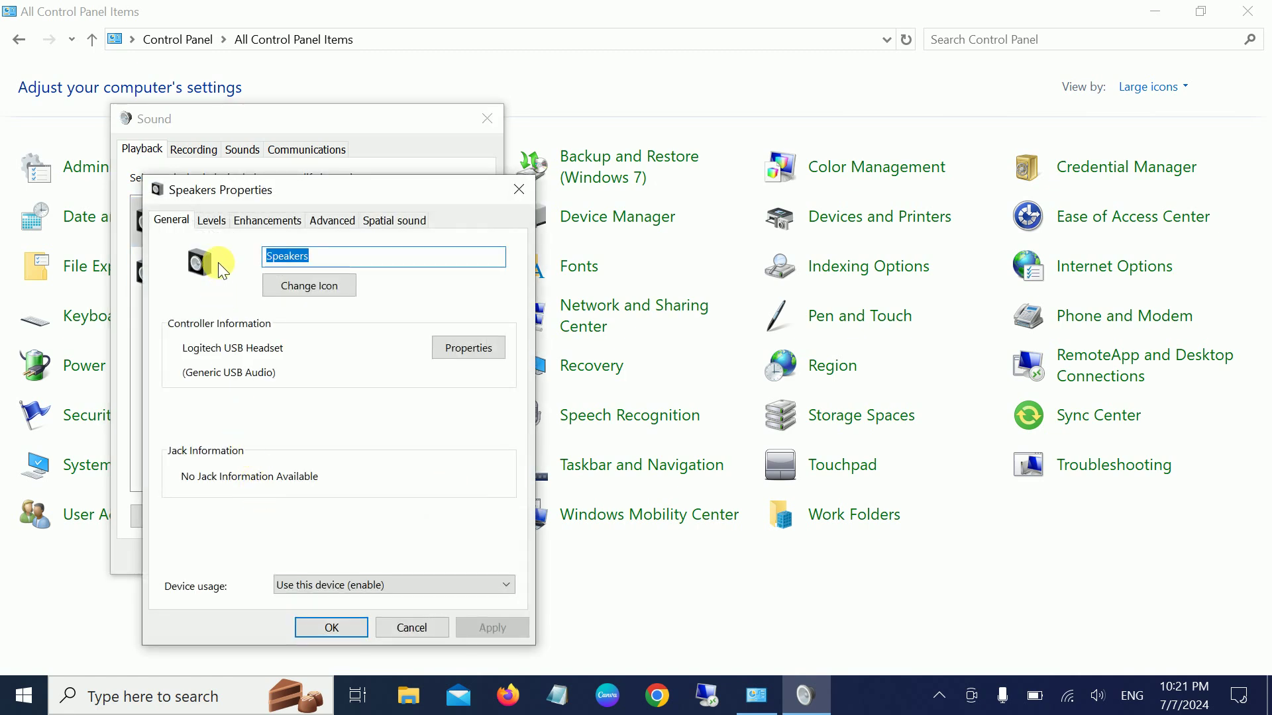
click(221, 229)
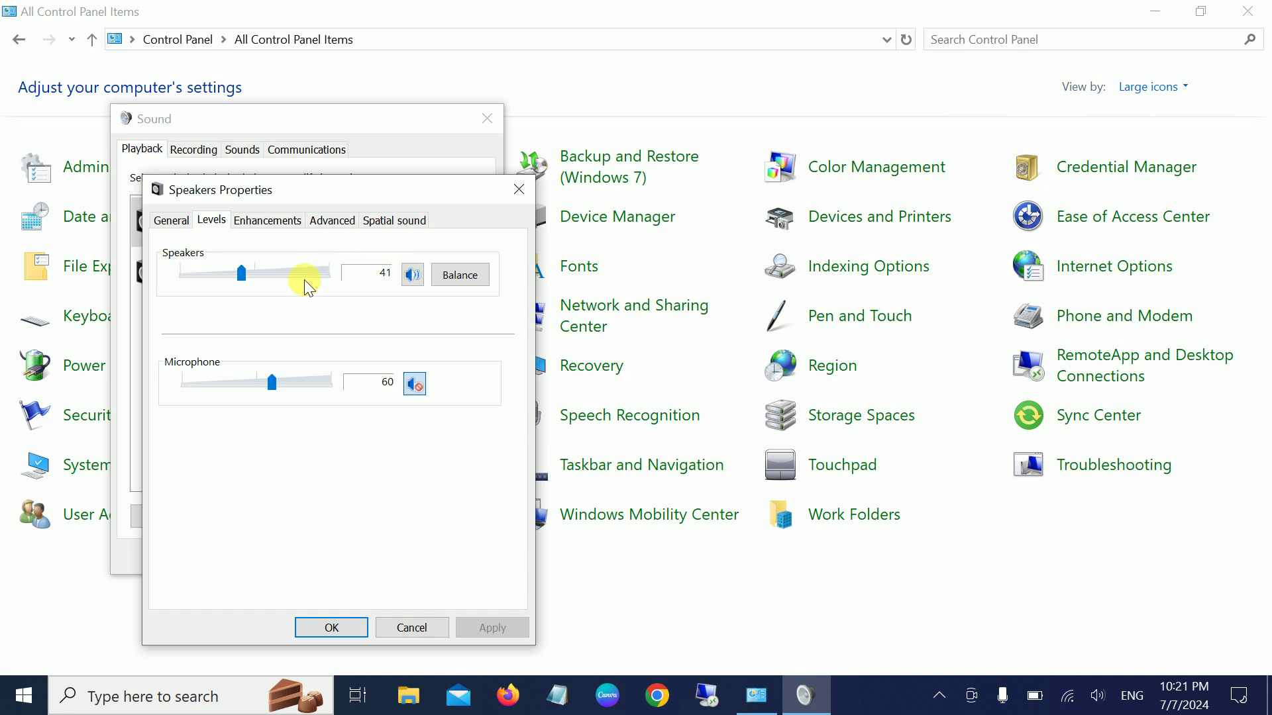
click(267, 229)
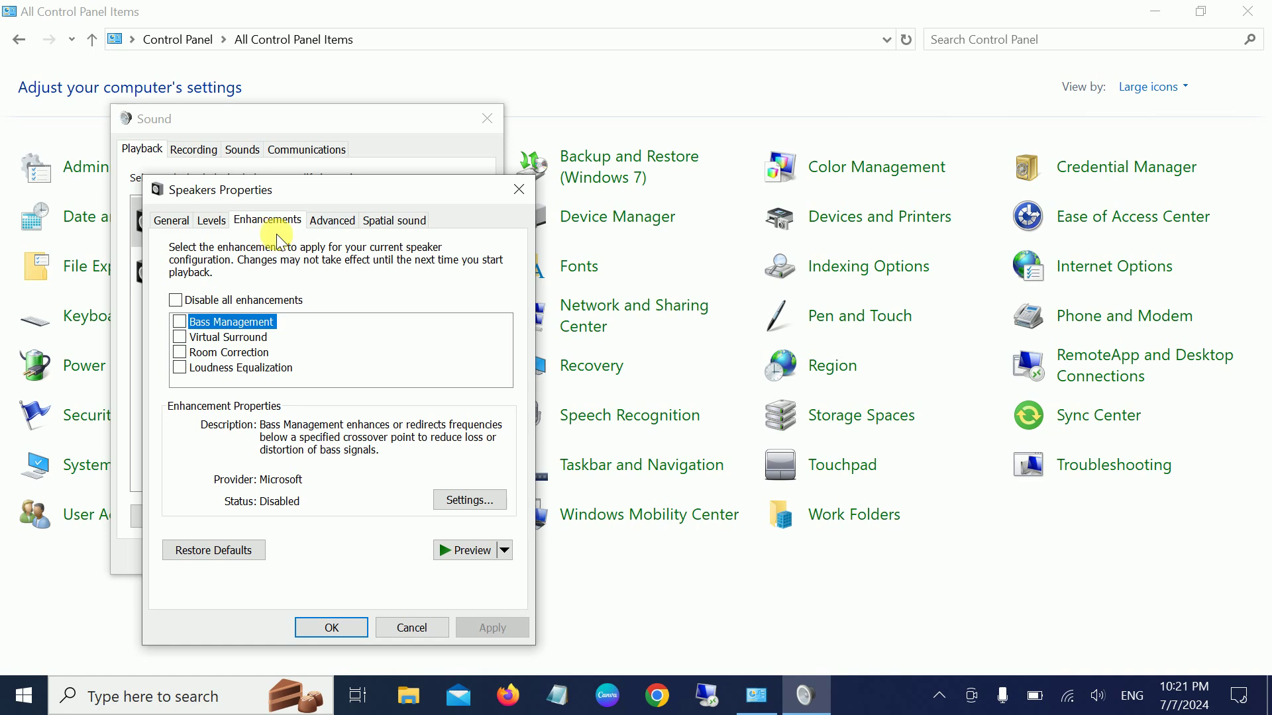
click(332, 222)
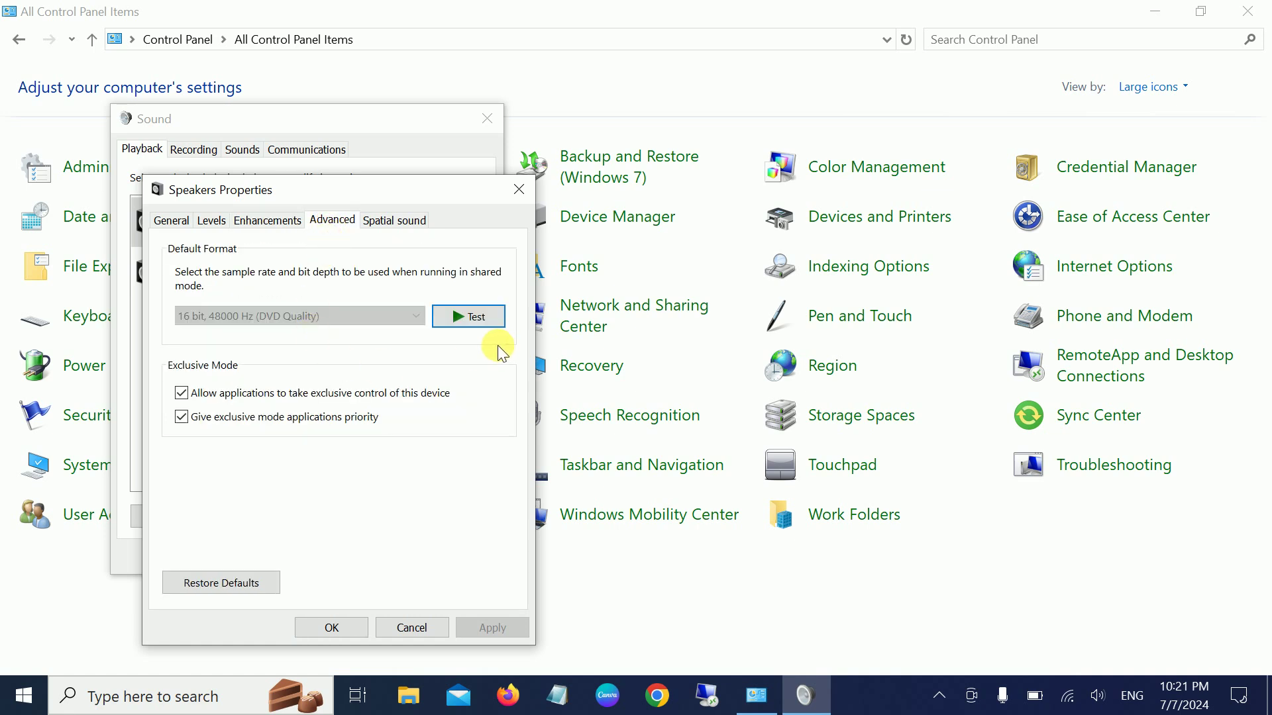
click(414, 225)
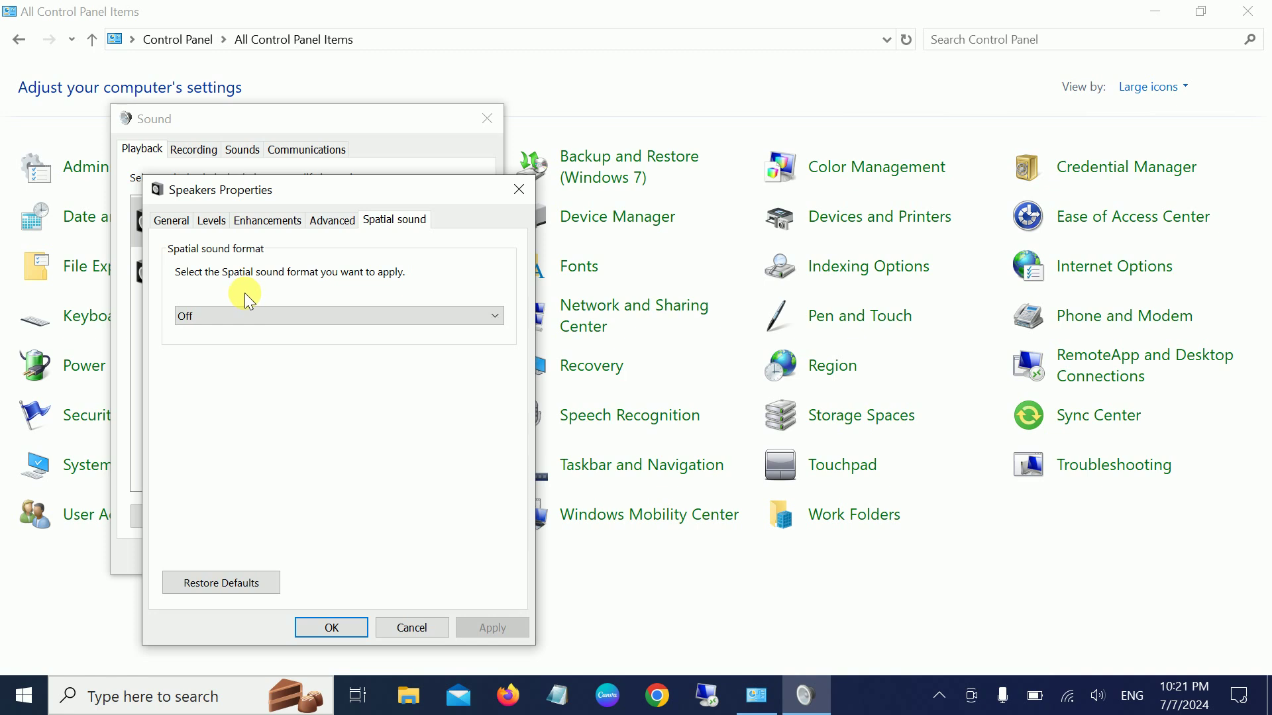
click(214, 223)
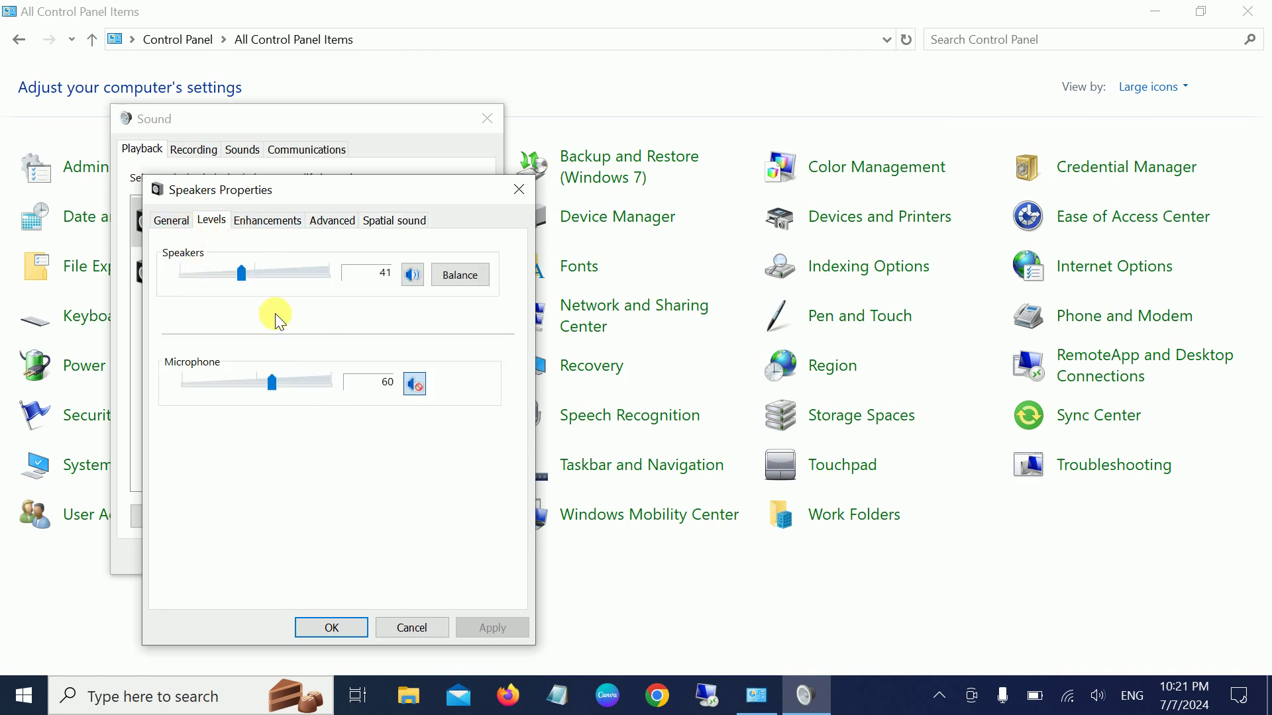
click(174, 226)
click(269, 222)
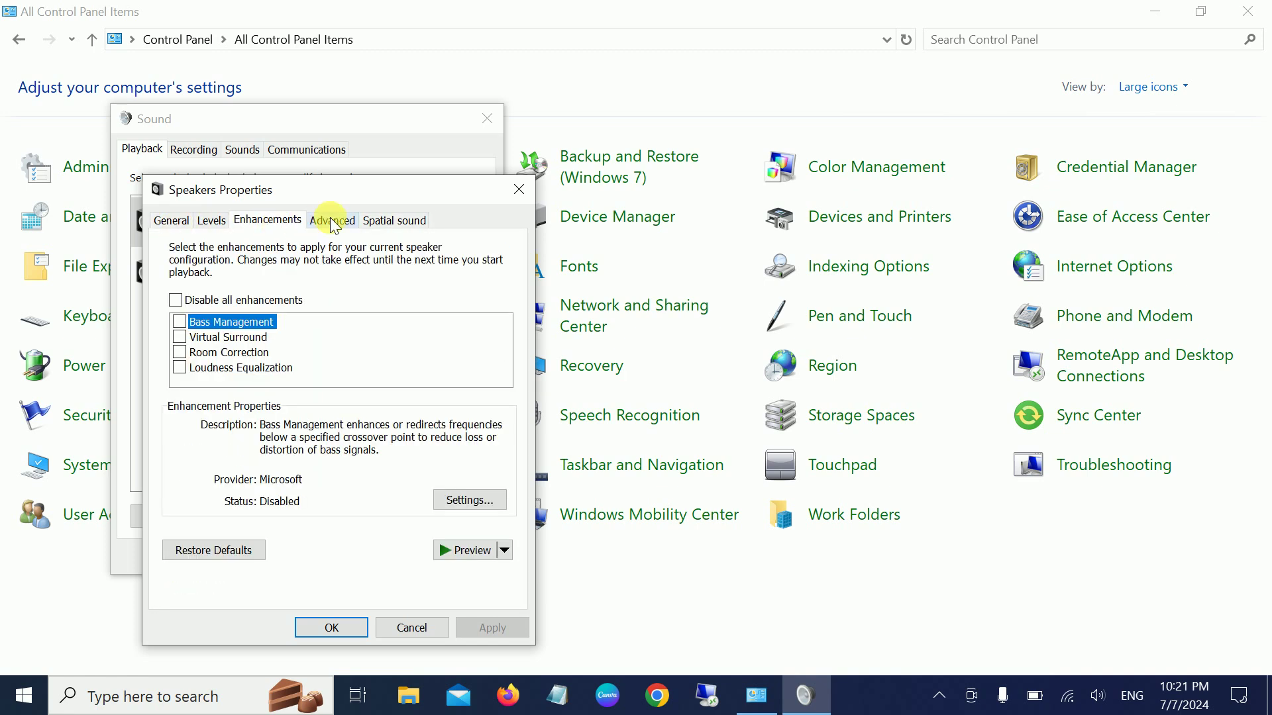
click(319, 227)
click(267, 221)
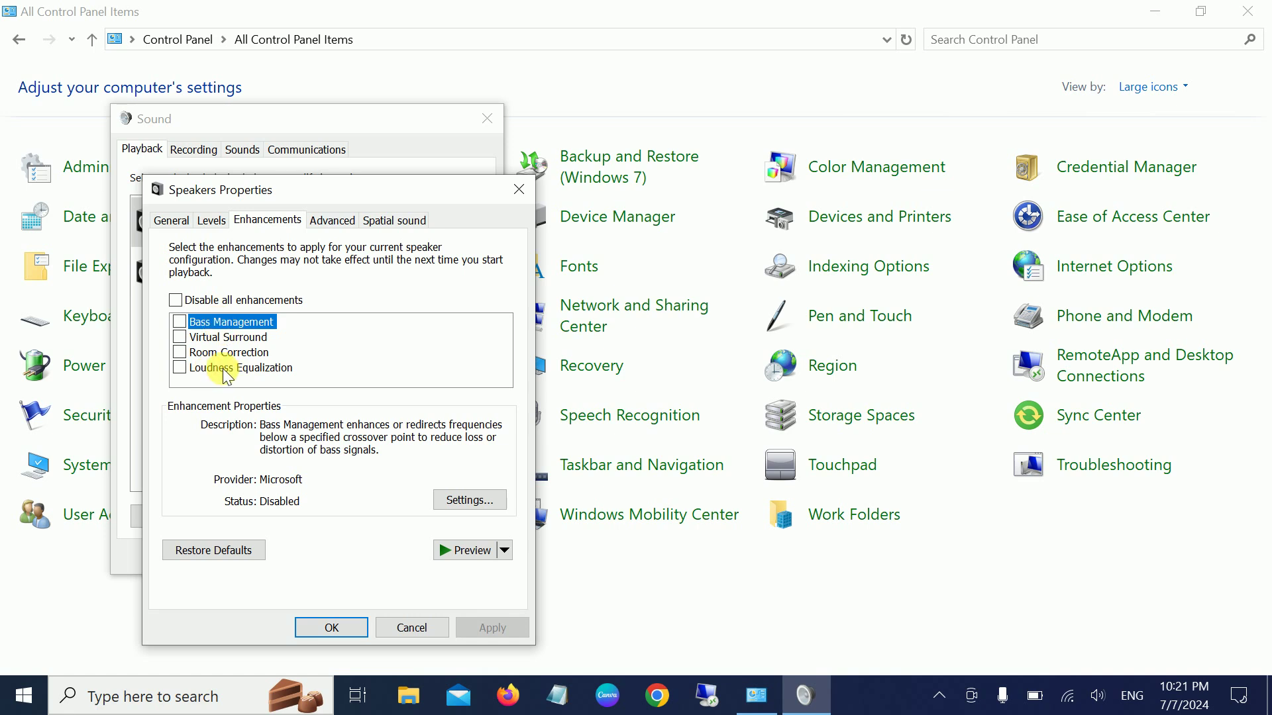
click(407, 627)
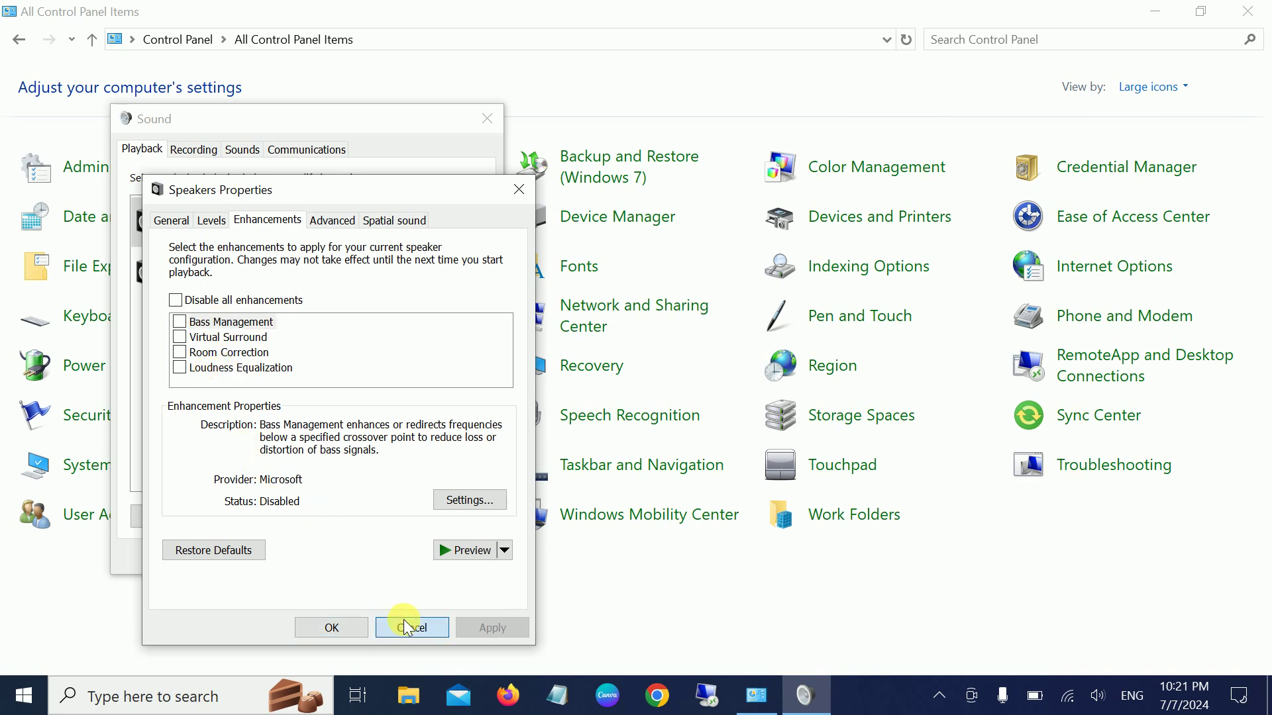
Review the headset microphone's Listen, Levels and Advanced properties on the Recording tab
click(190, 157)
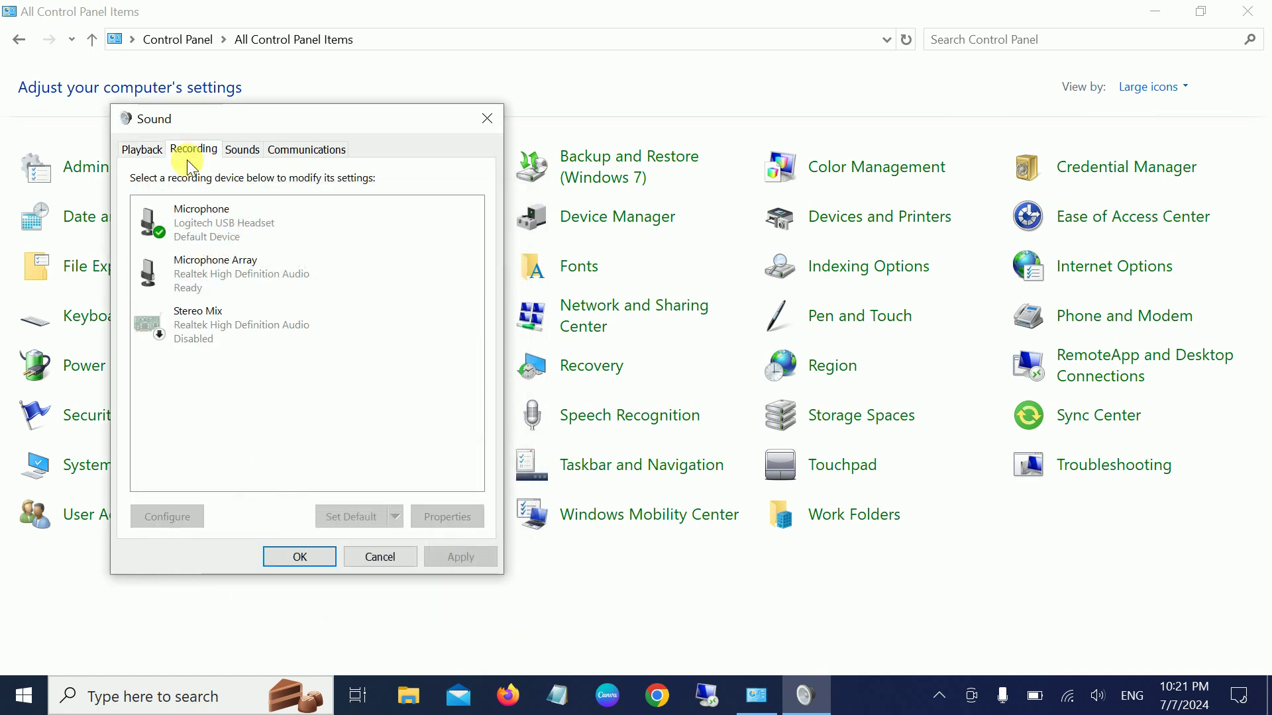
click(207, 227)
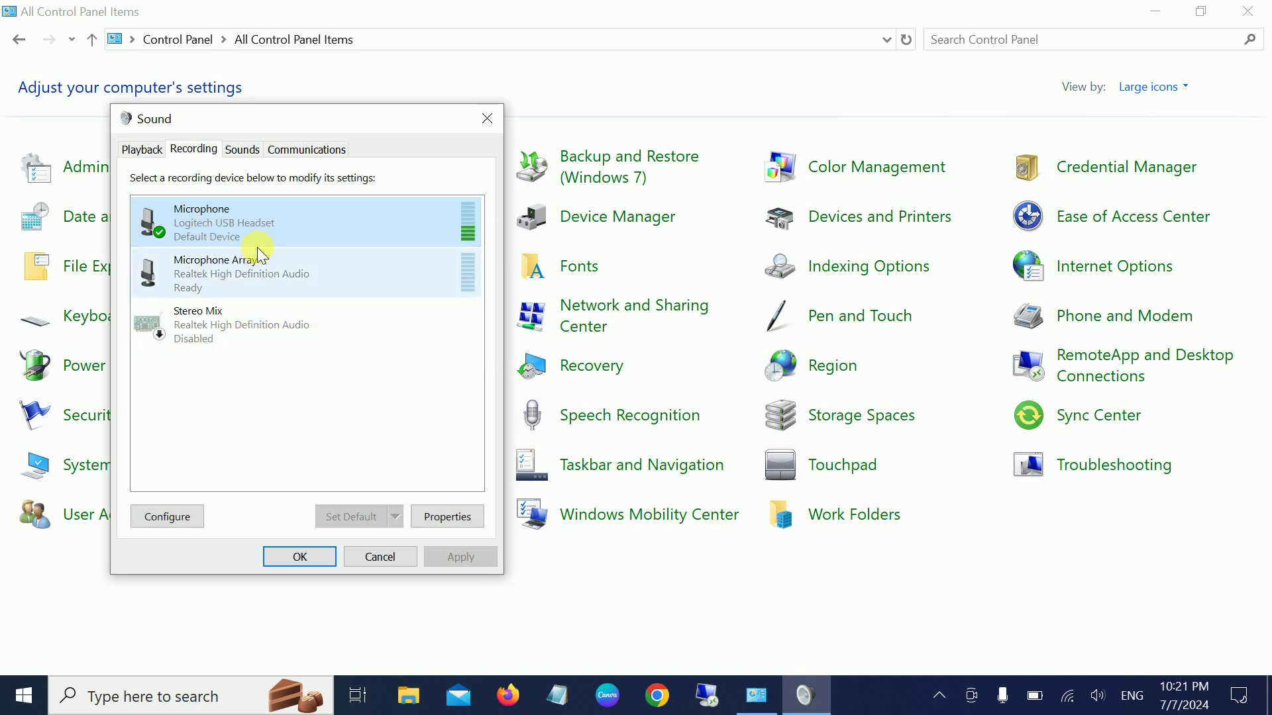
click(463, 515)
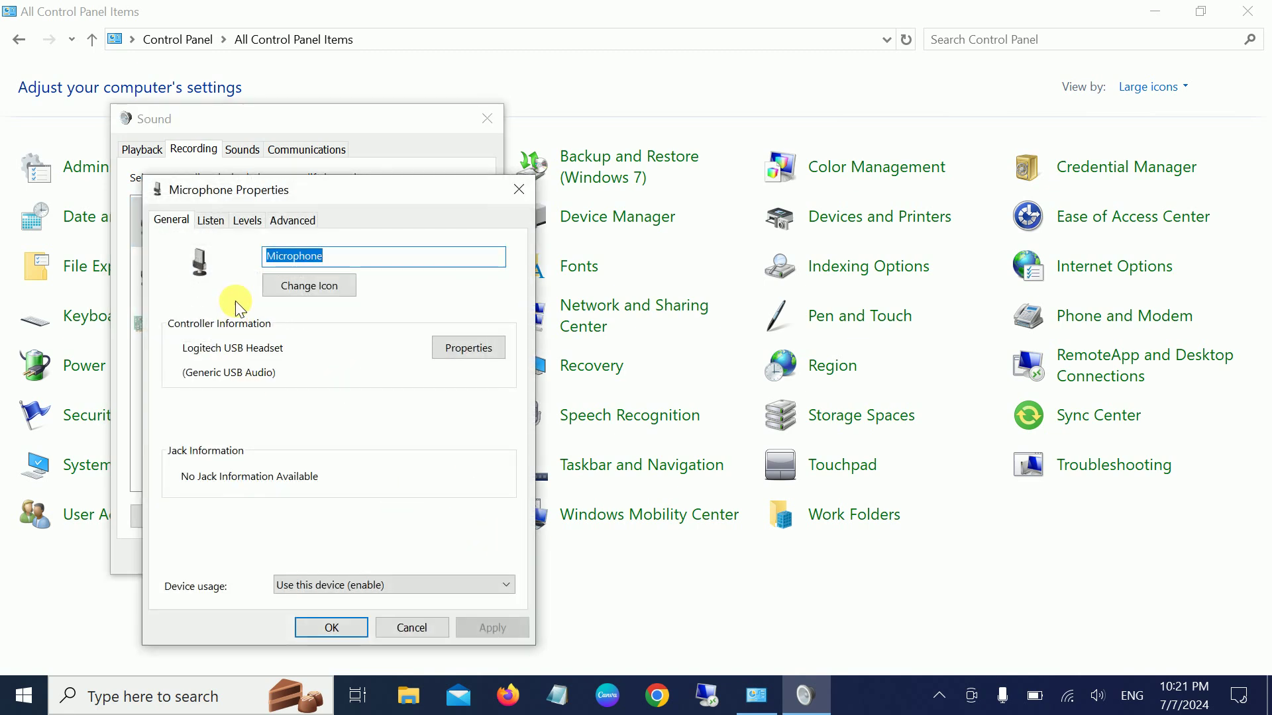
click(208, 220)
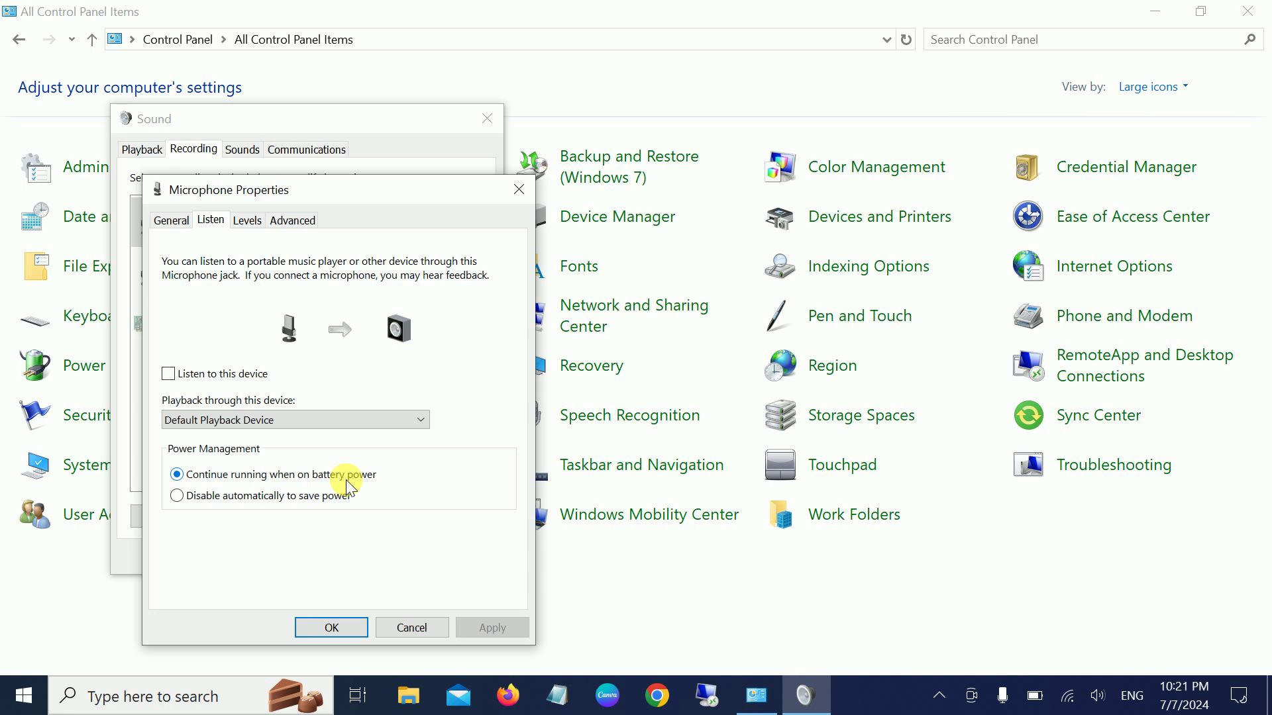
click(248, 219)
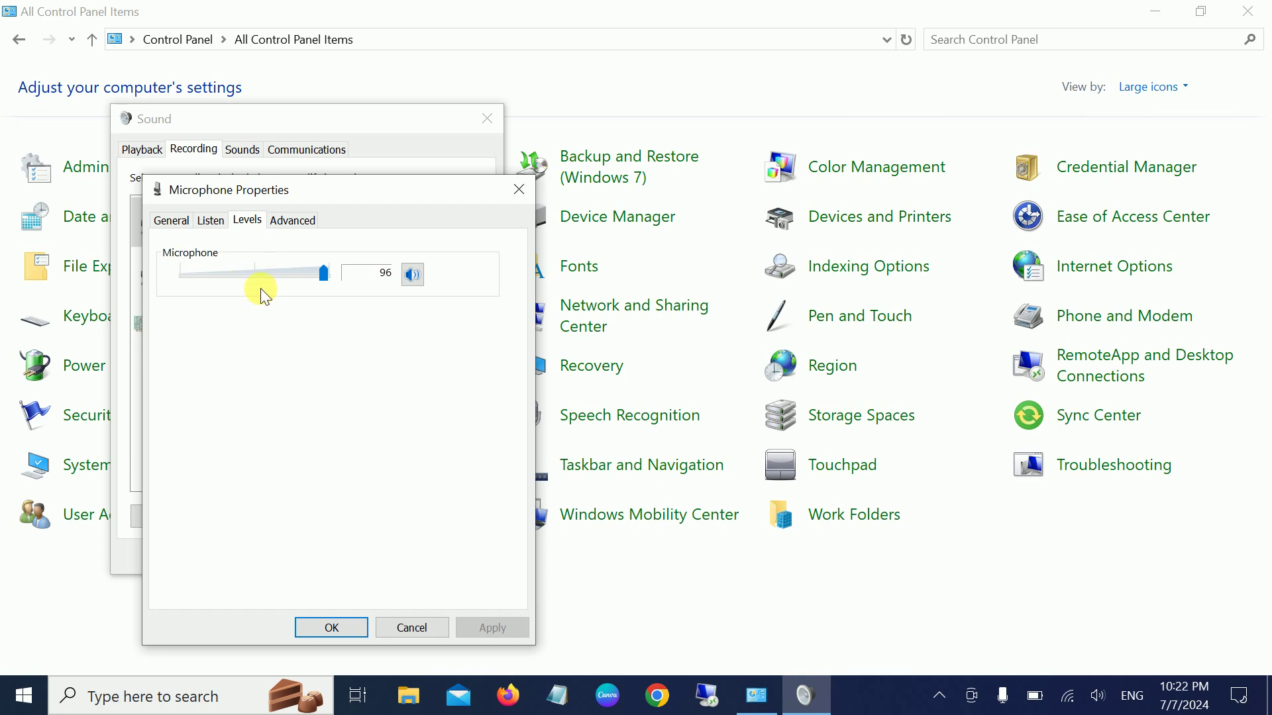
click(286, 224)
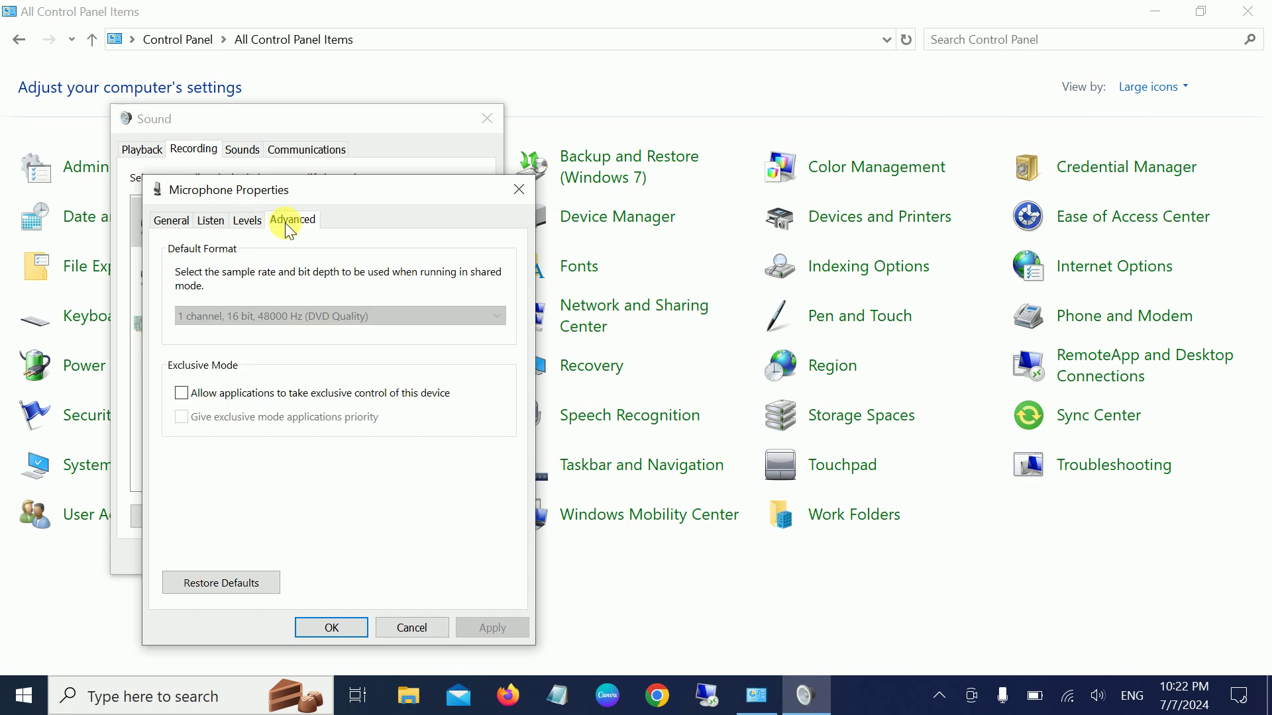
Confirm the microphone properties and close Sound with the Logitech USB Headset as default
click(335, 626)
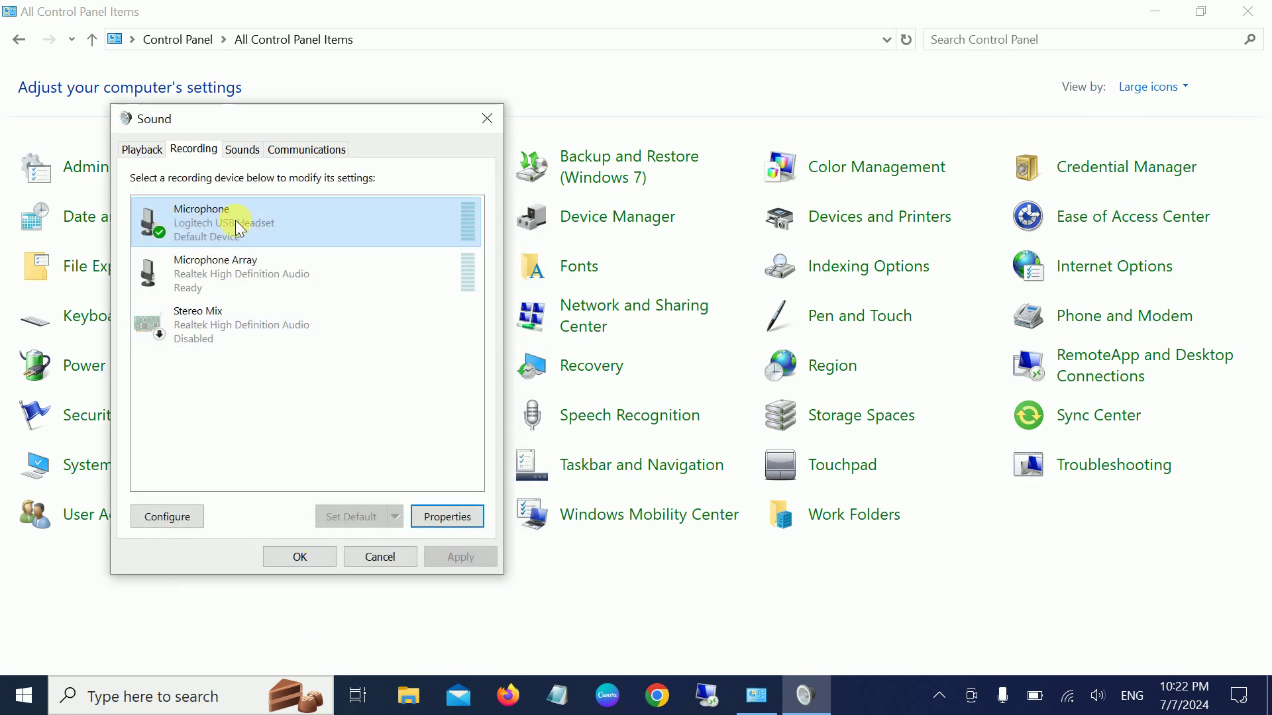
click(138, 150)
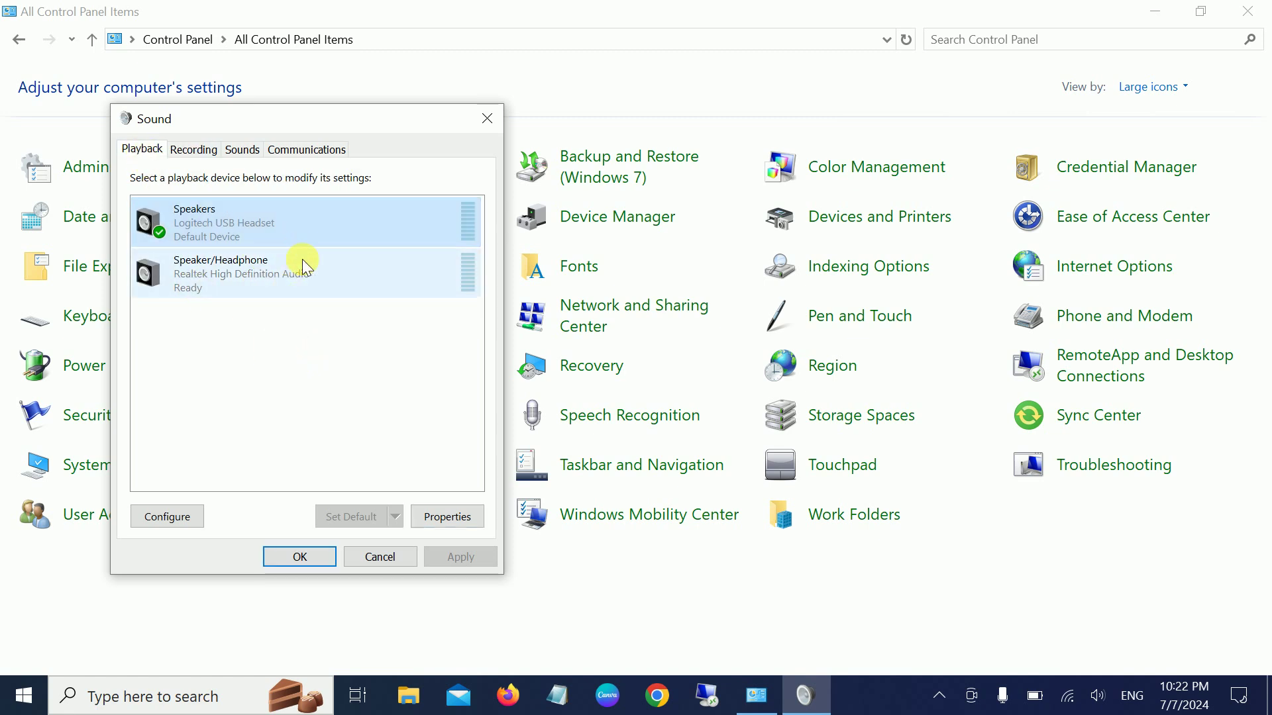
click(301, 558)
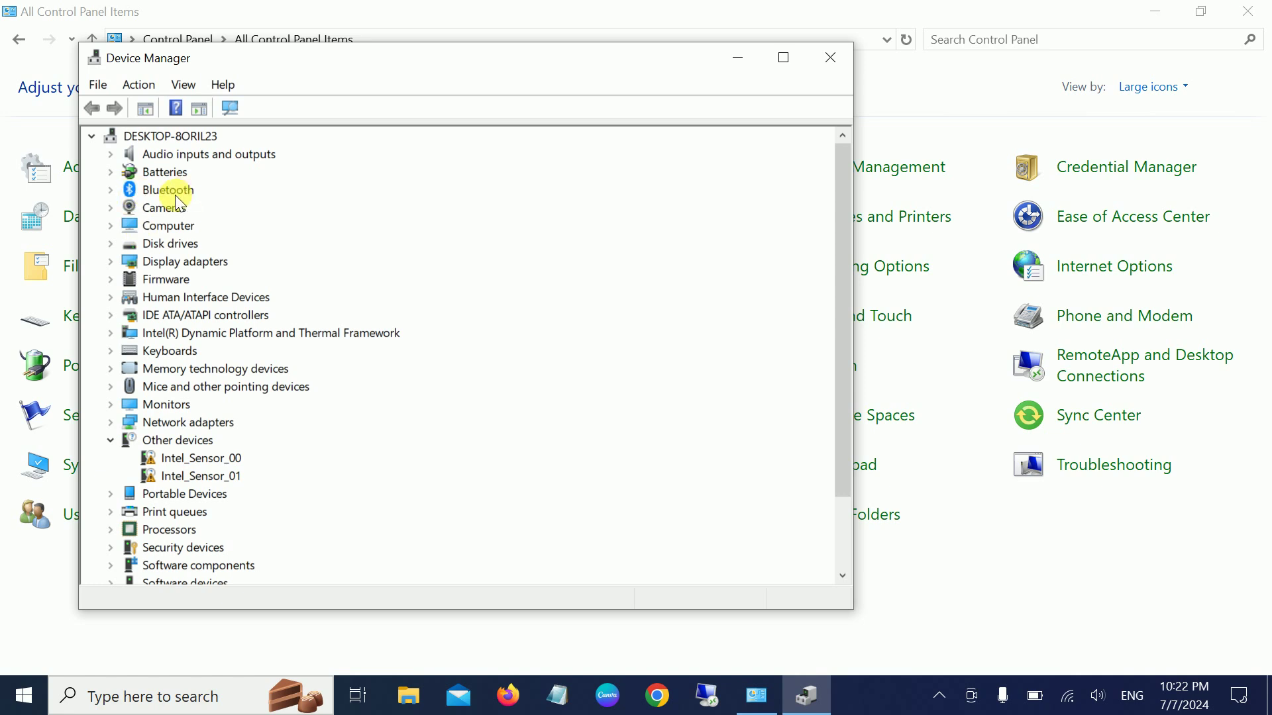
Expand Bluetooth and view the Intel(R) Wireless Bluetooth(R) adapter's options, then dismiss them
click(117, 191)
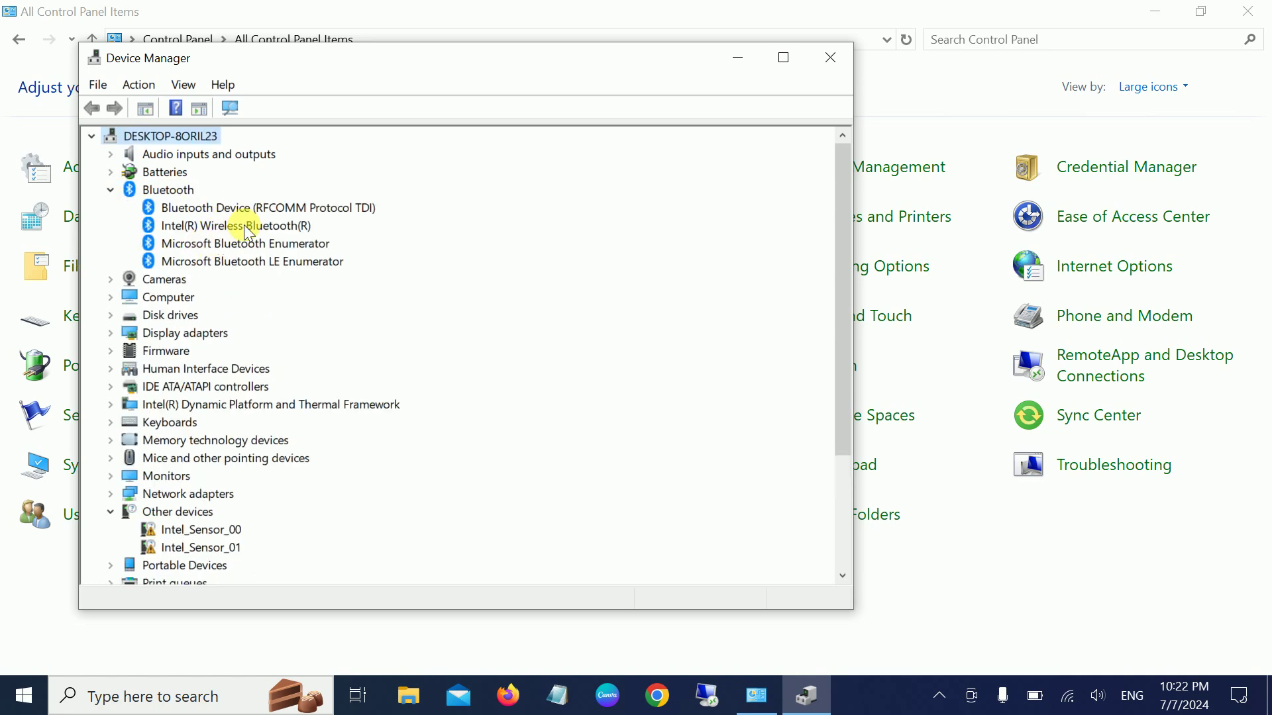
click(232, 226)
right_click(232, 226)
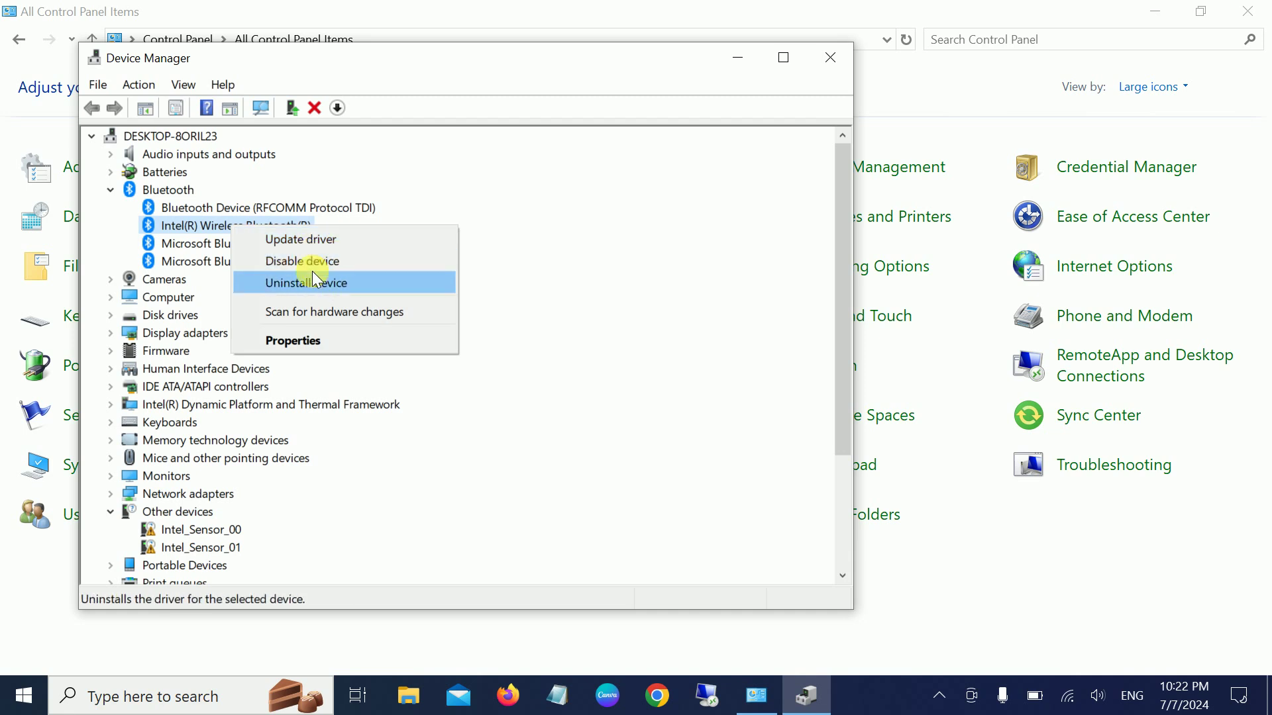
click(648, 226)
Expand Sound, video and game controllers and inspect the Realtek High Definition Audio device
scroll(169, 487, down, 3)
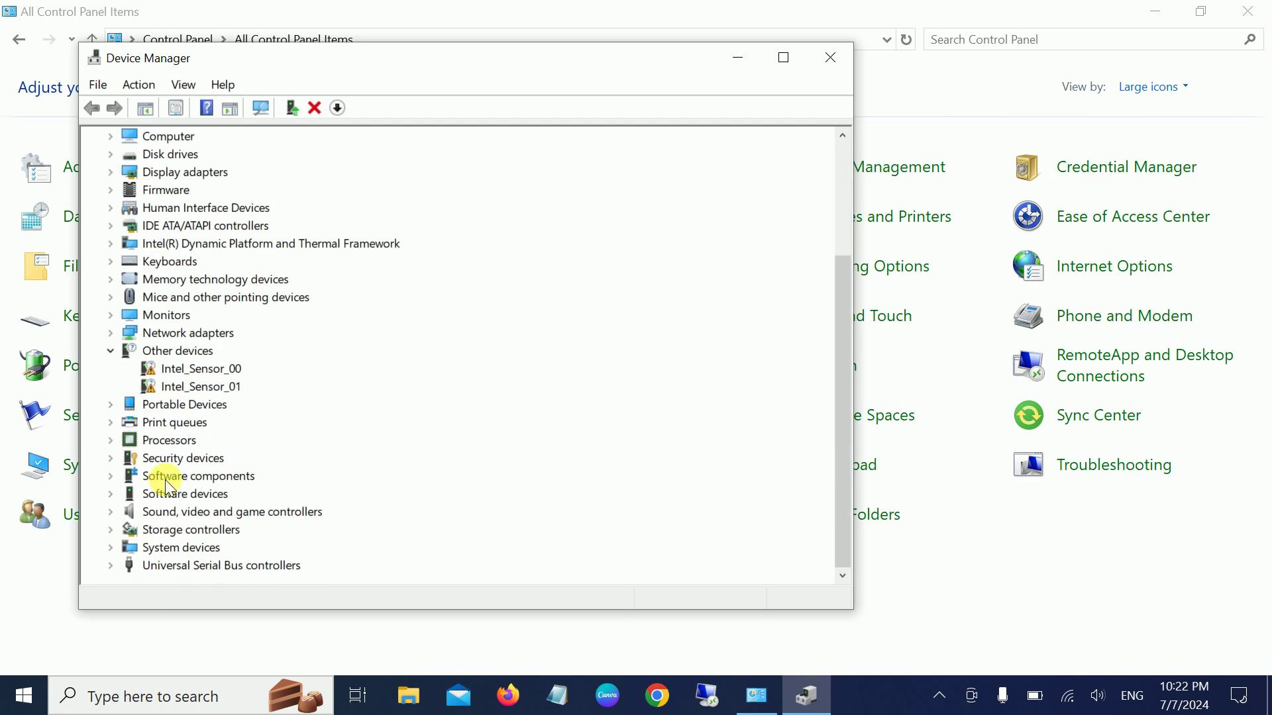
click(113, 512)
scroll(257, 475, down, 1)
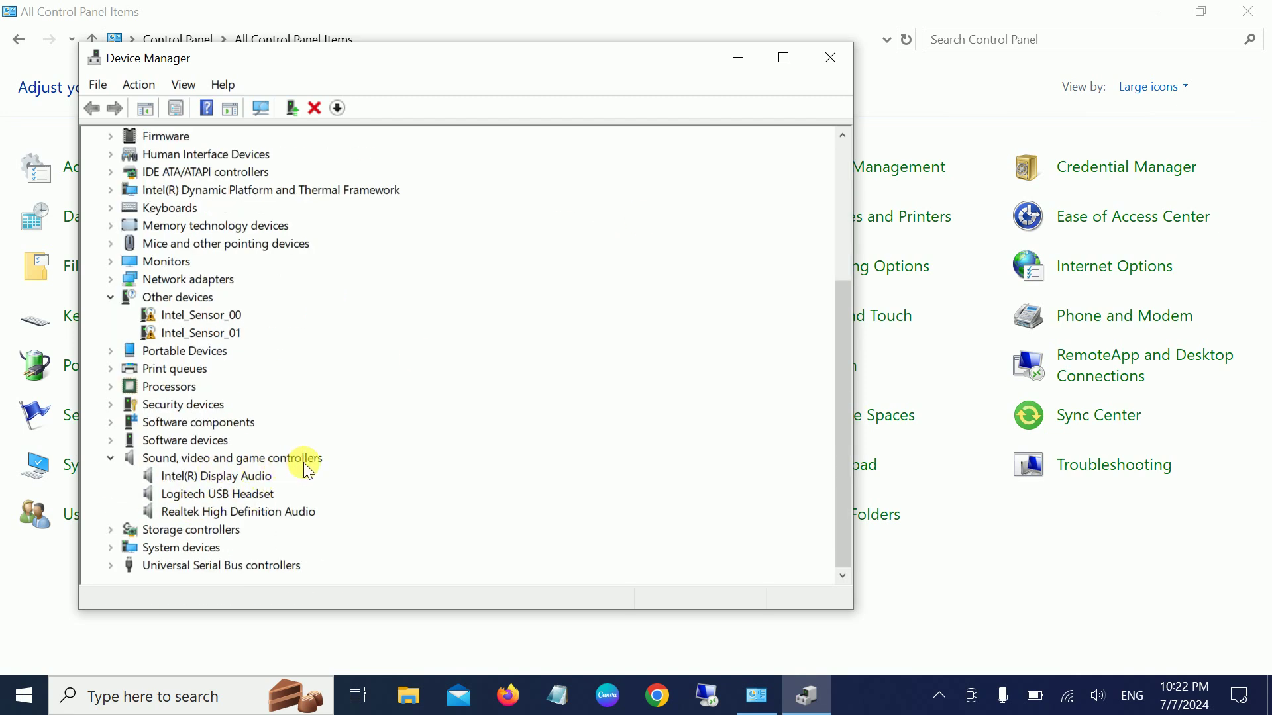
click(245, 509)
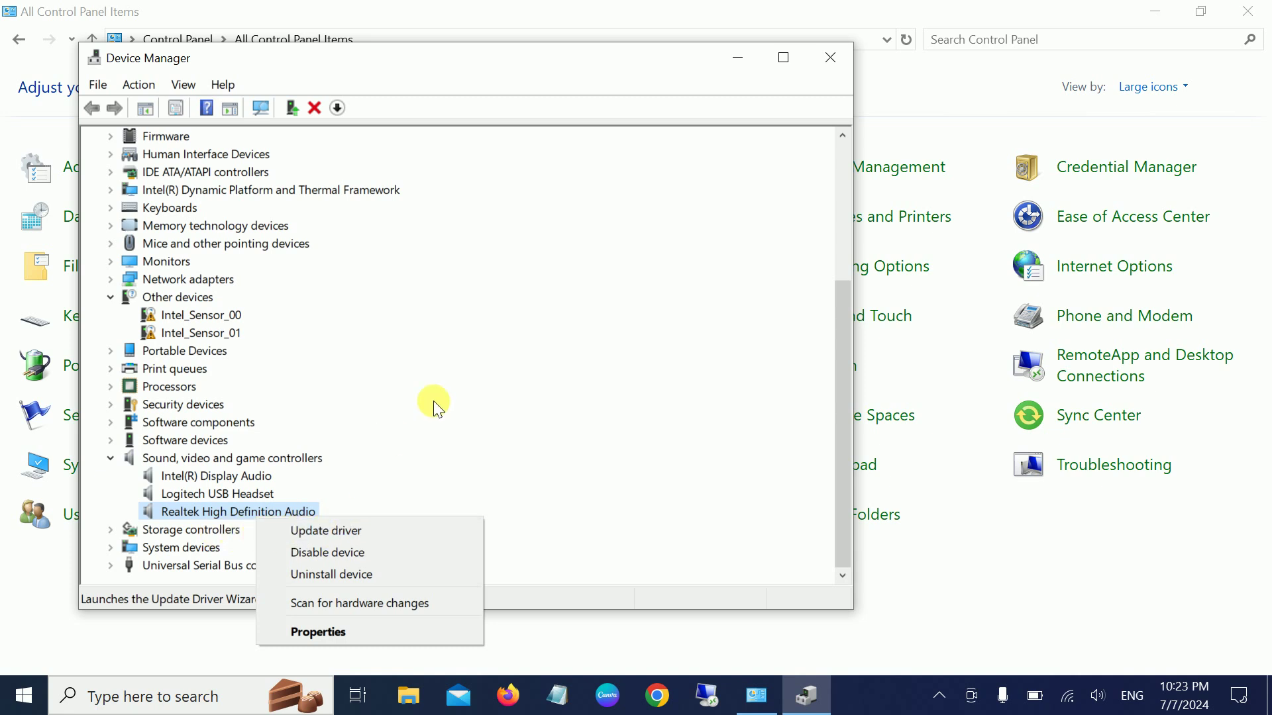
click(410, 406)
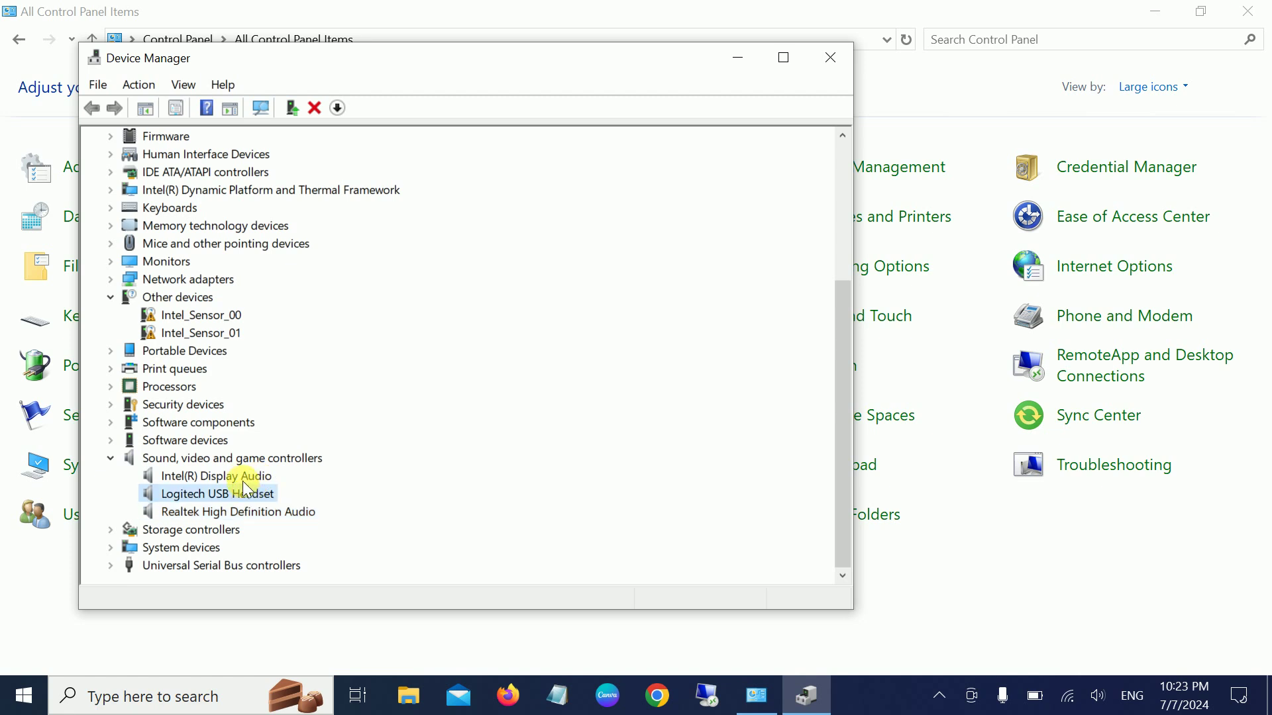
Collapse the Sound, video and game controllers category and close Device Manager
click(247, 458)
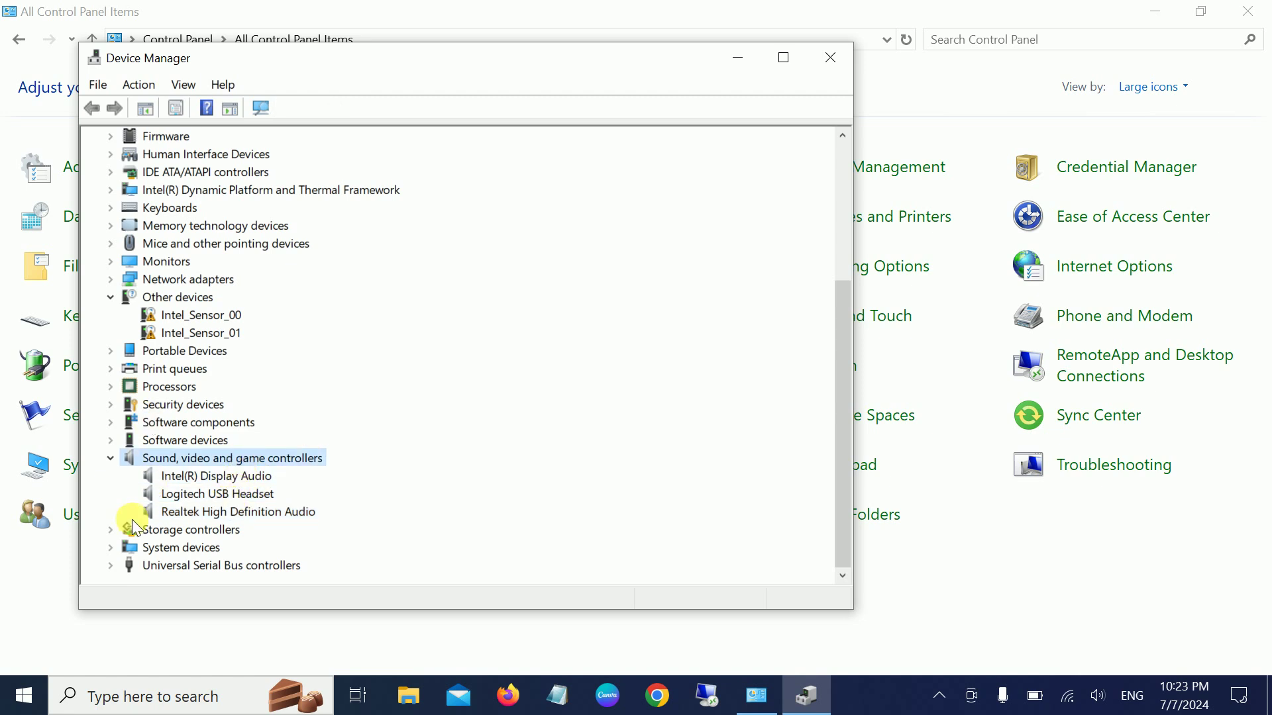
click(111, 459)
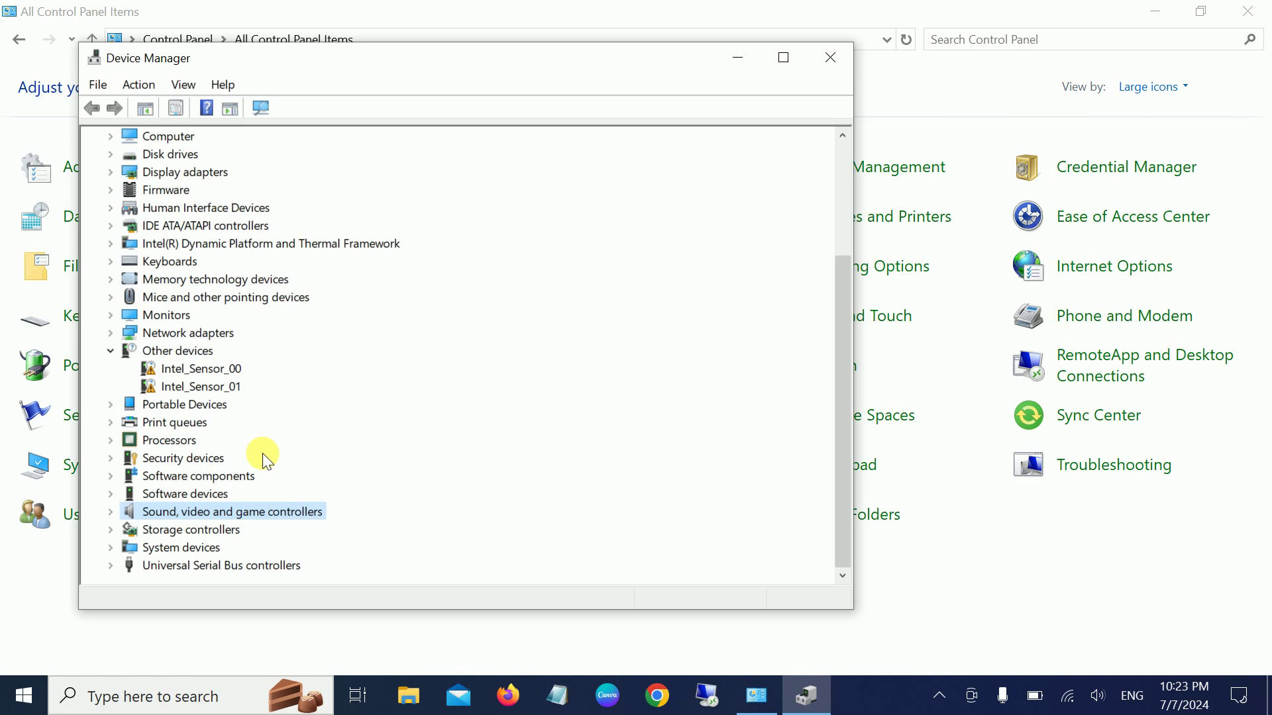
click(824, 67)
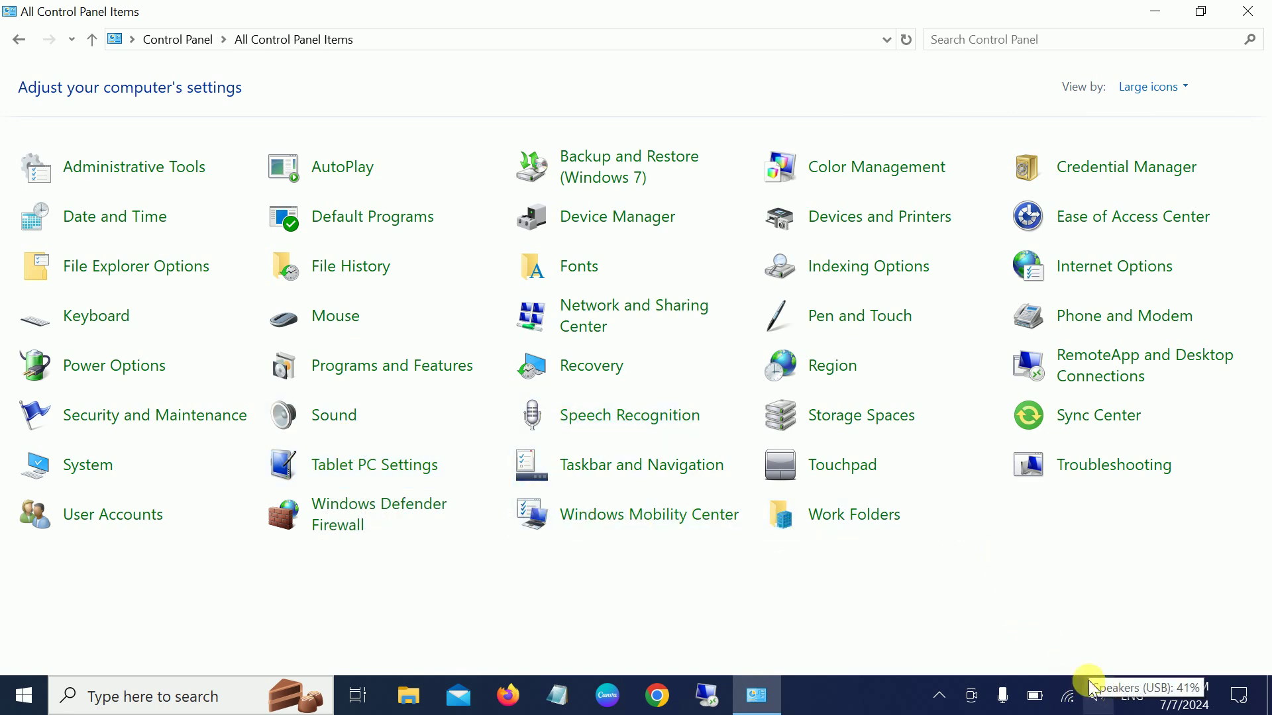
Close Control Panel and open System Information by searching 'sys'
click(1248, 11)
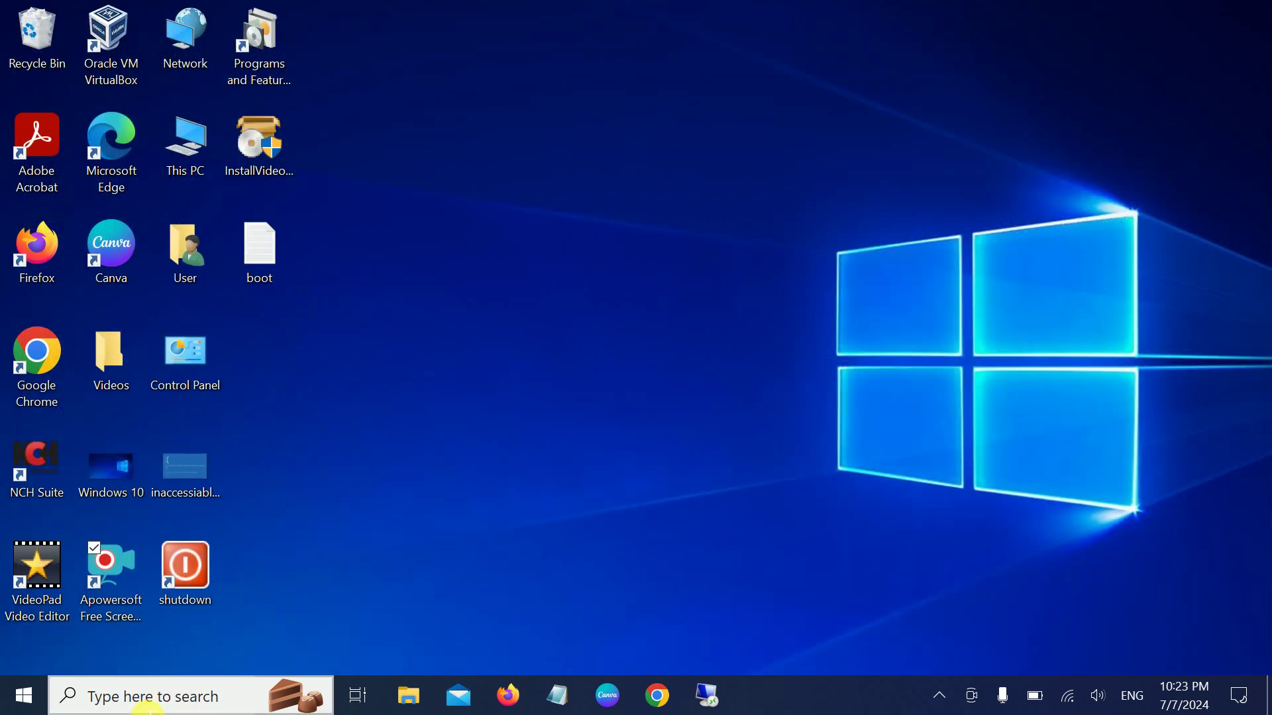
click(143, 699)
text(sys)
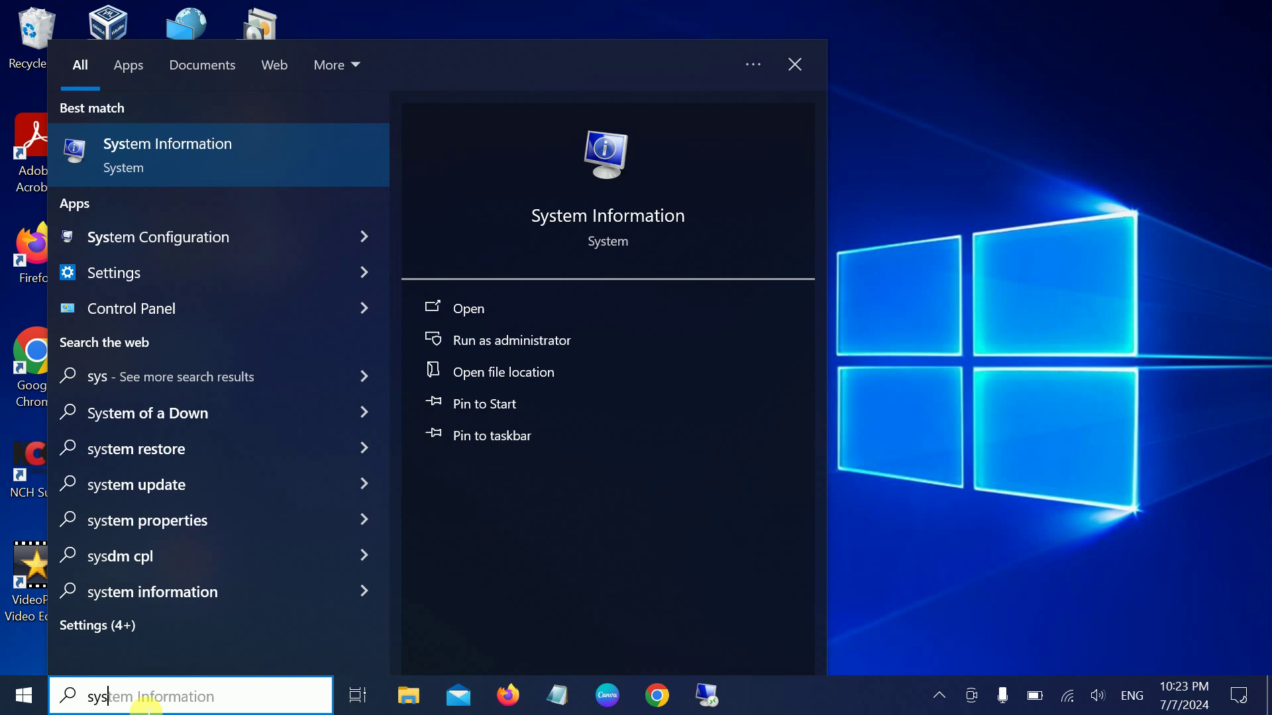
click(253, 157)
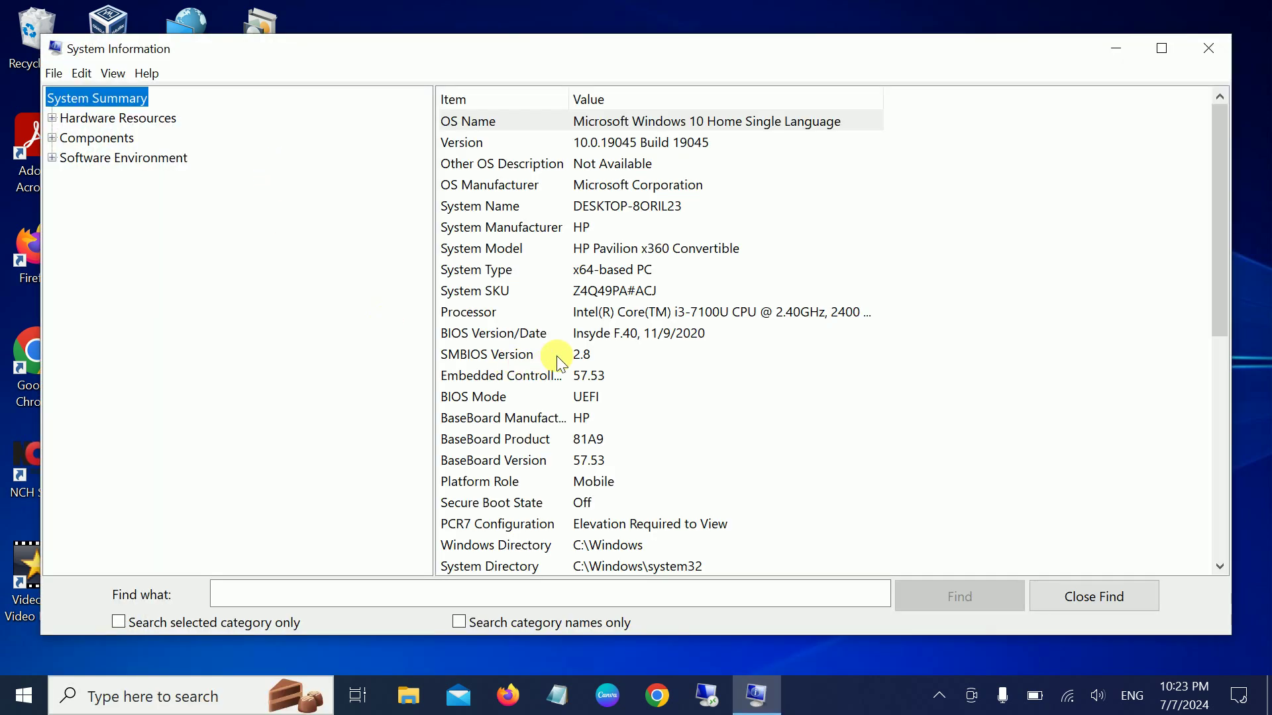
Note manufacturer HP and model HP Pavilion x360 Convertible, minimize, and launch Chrome
click(518, 255)
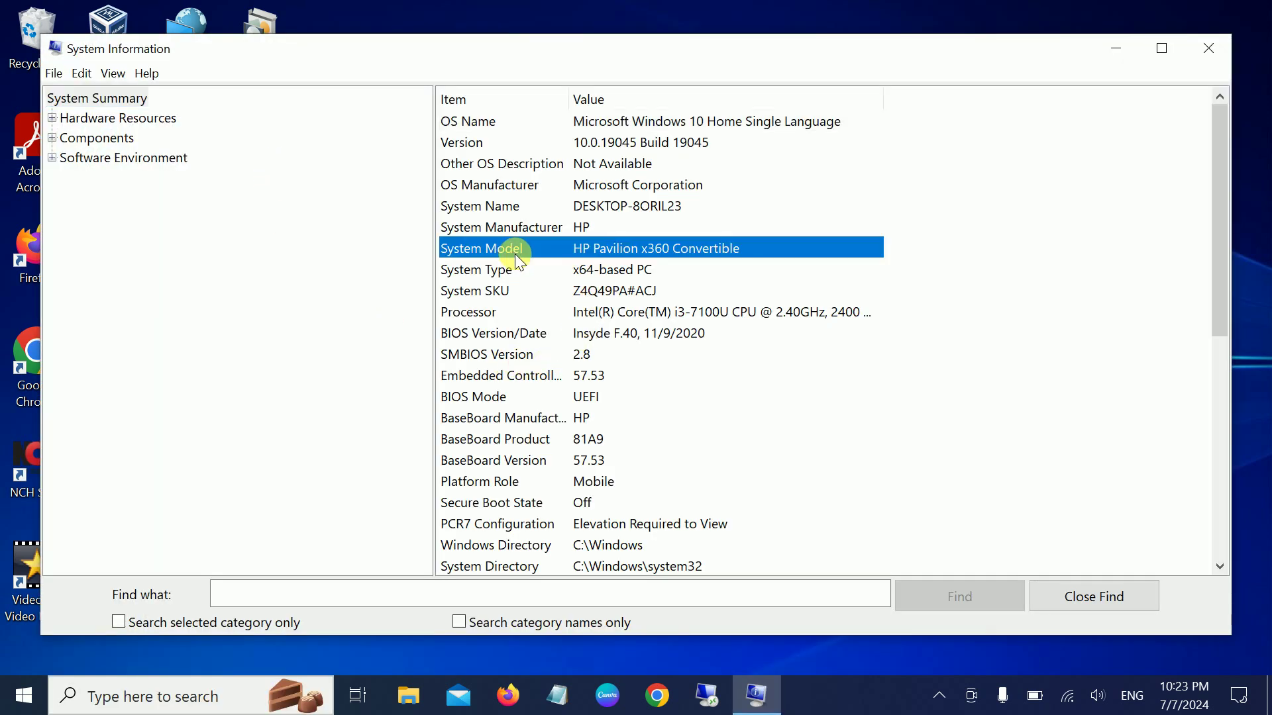
click(519, 227)
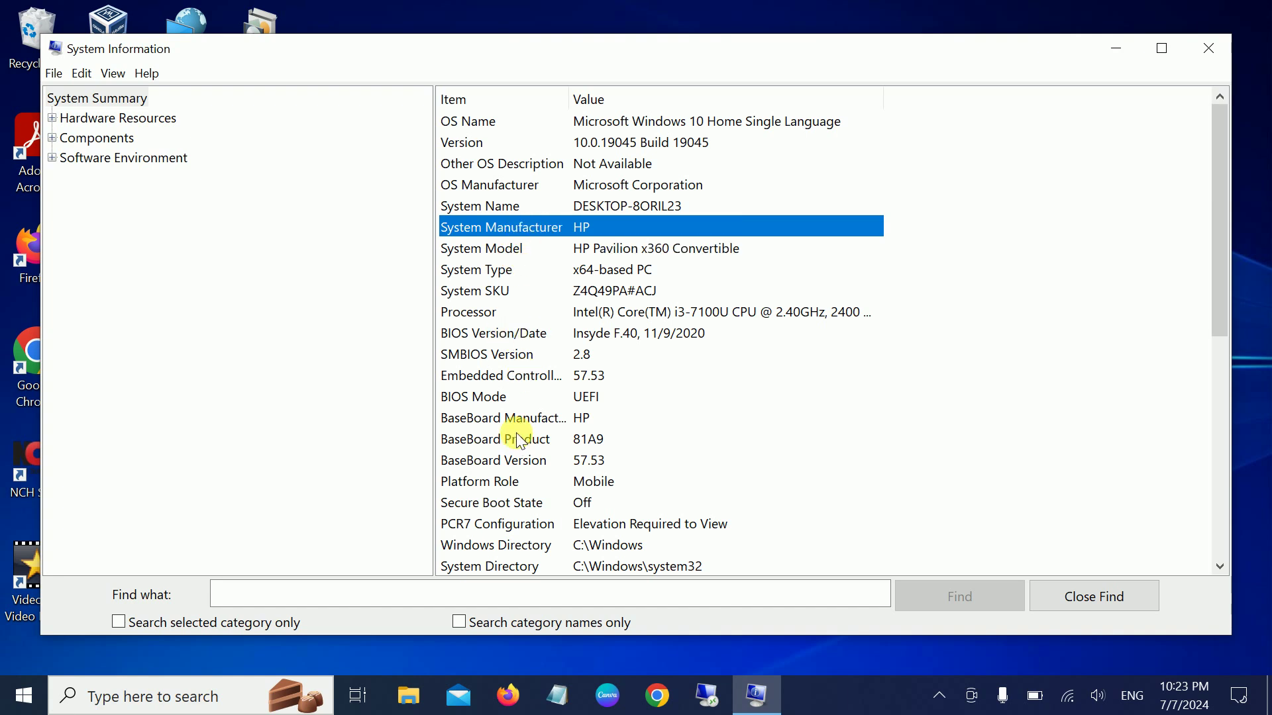
click(585, 255)
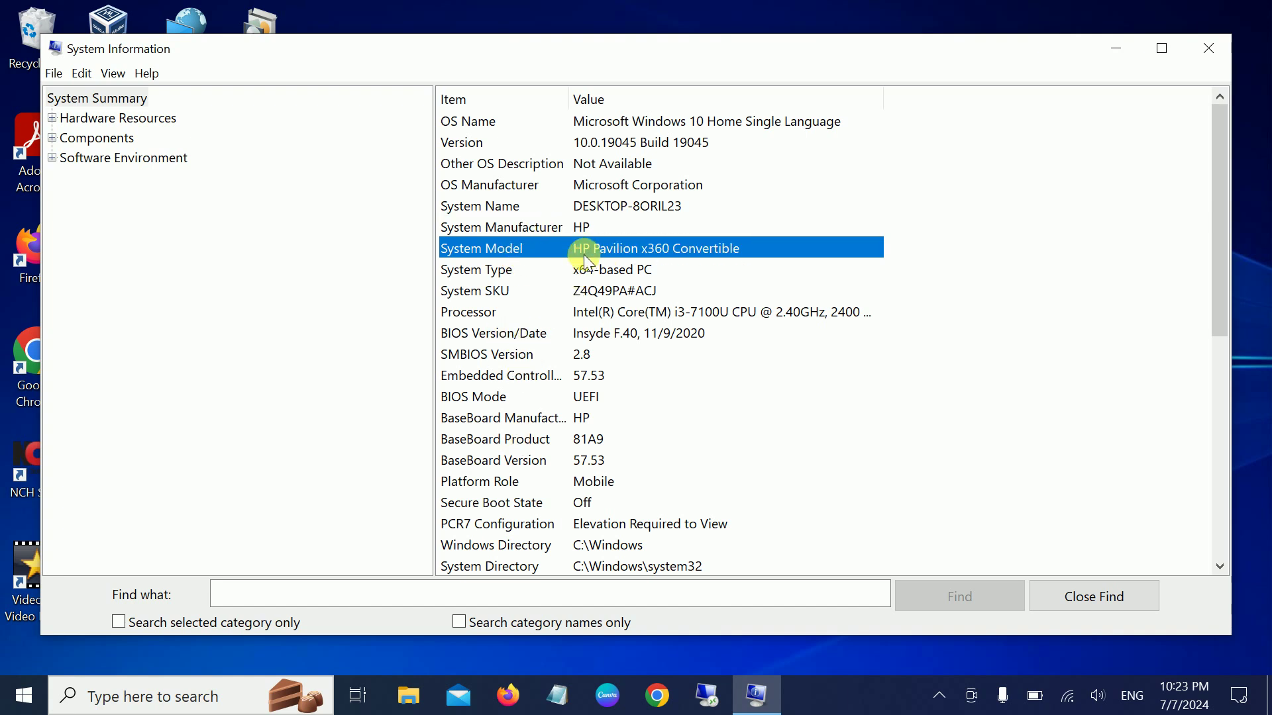
click(555, 228)
click(1111, 42)
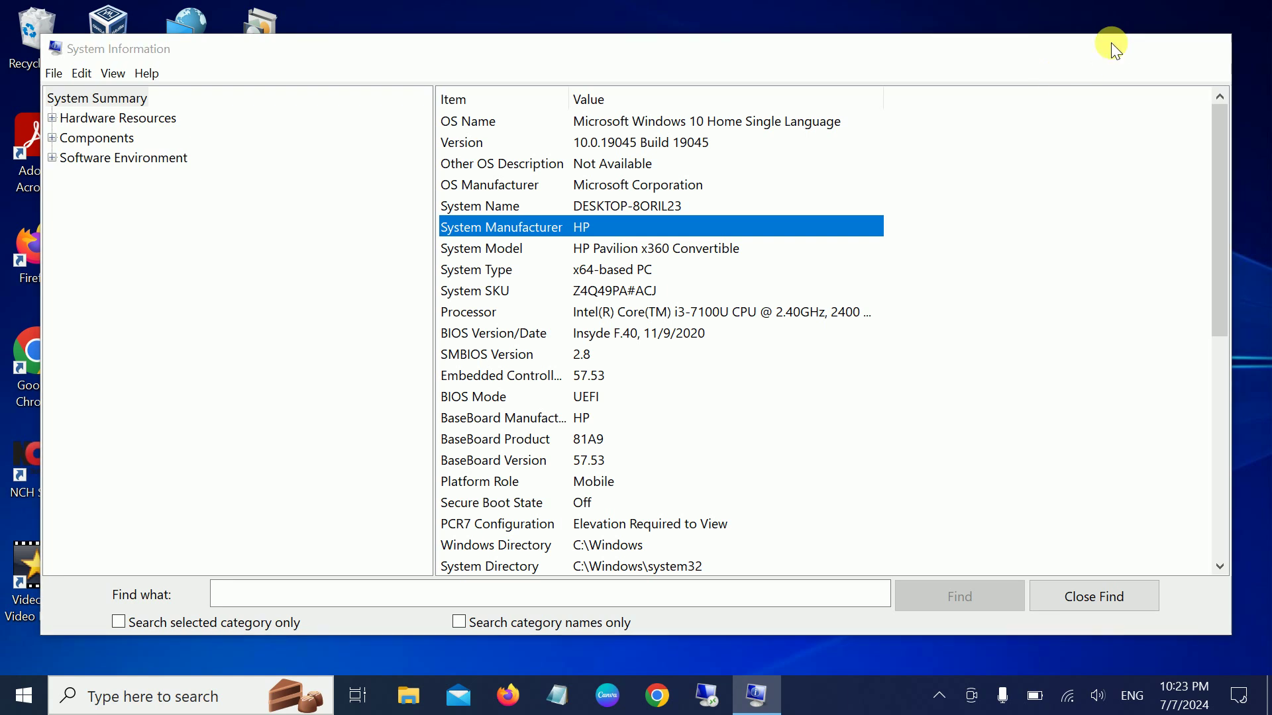
click(65, 374)
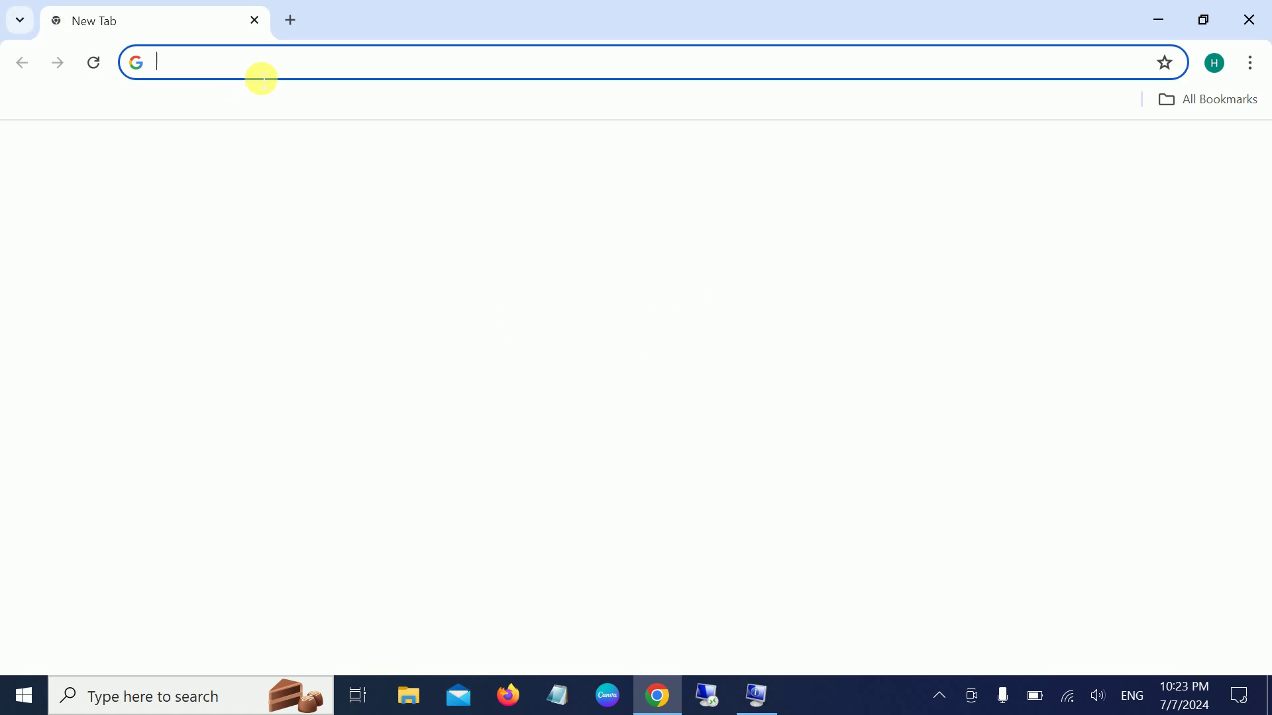
Search 'hp driver', pick Laptop on HP Support drivers, and focus the serial-number box
click(261, 77)
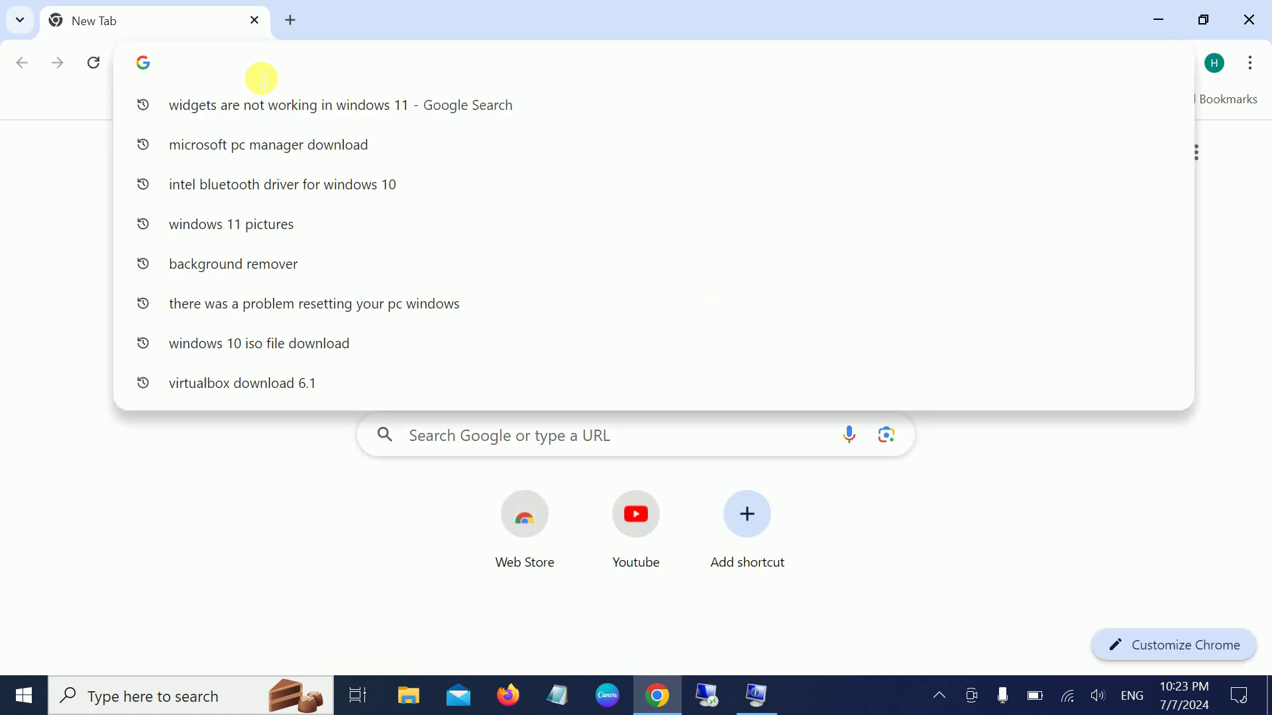
text(hp driver download)
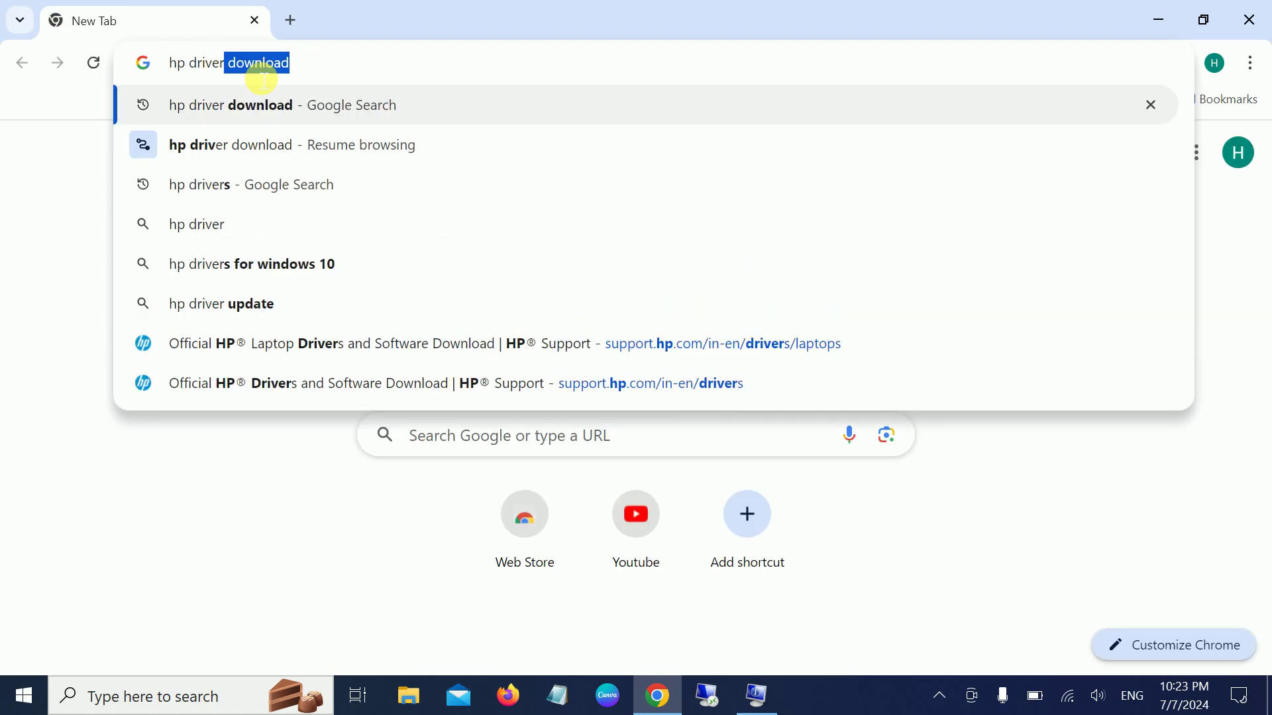
key(Return)
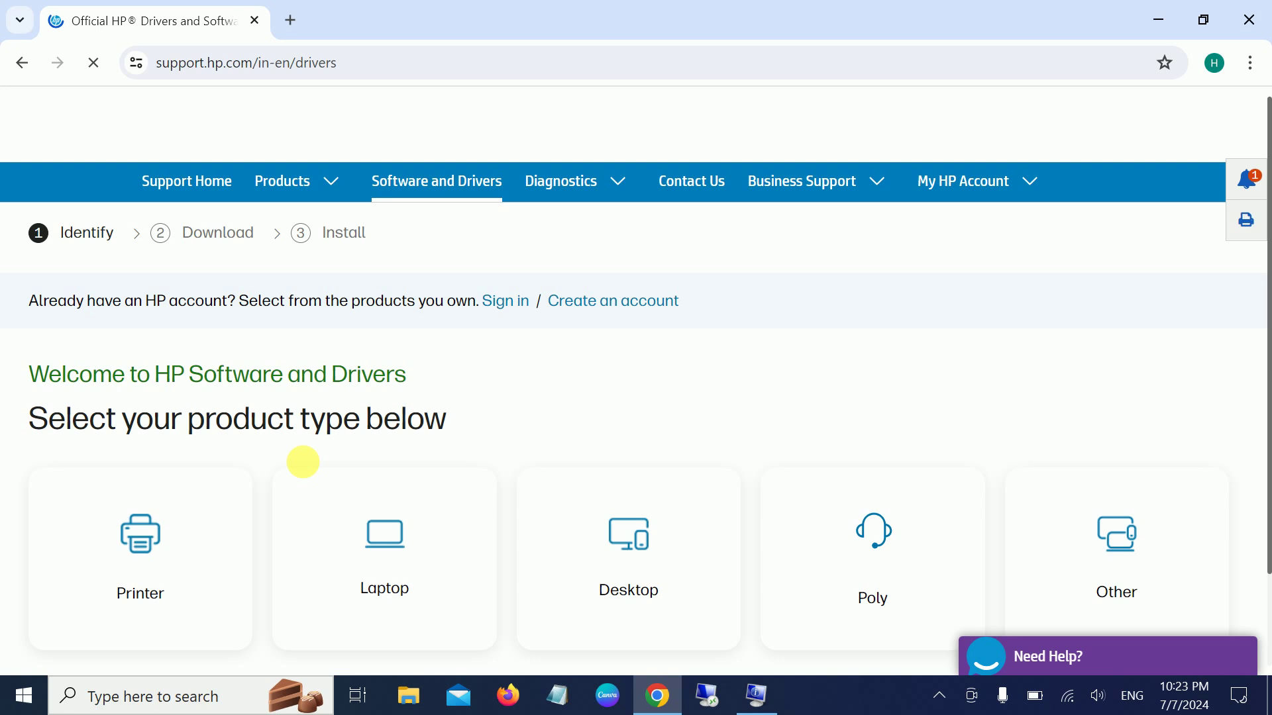
click(389, 581)
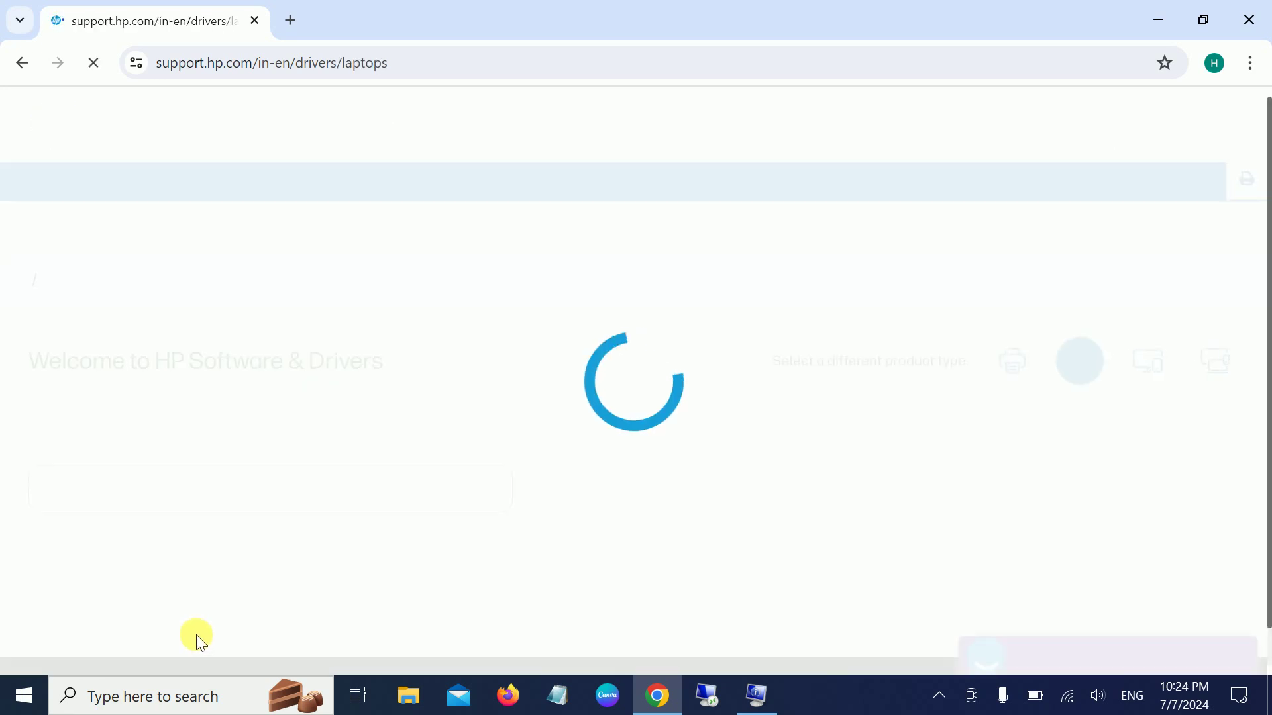
scroll(232, 587, down, 3)
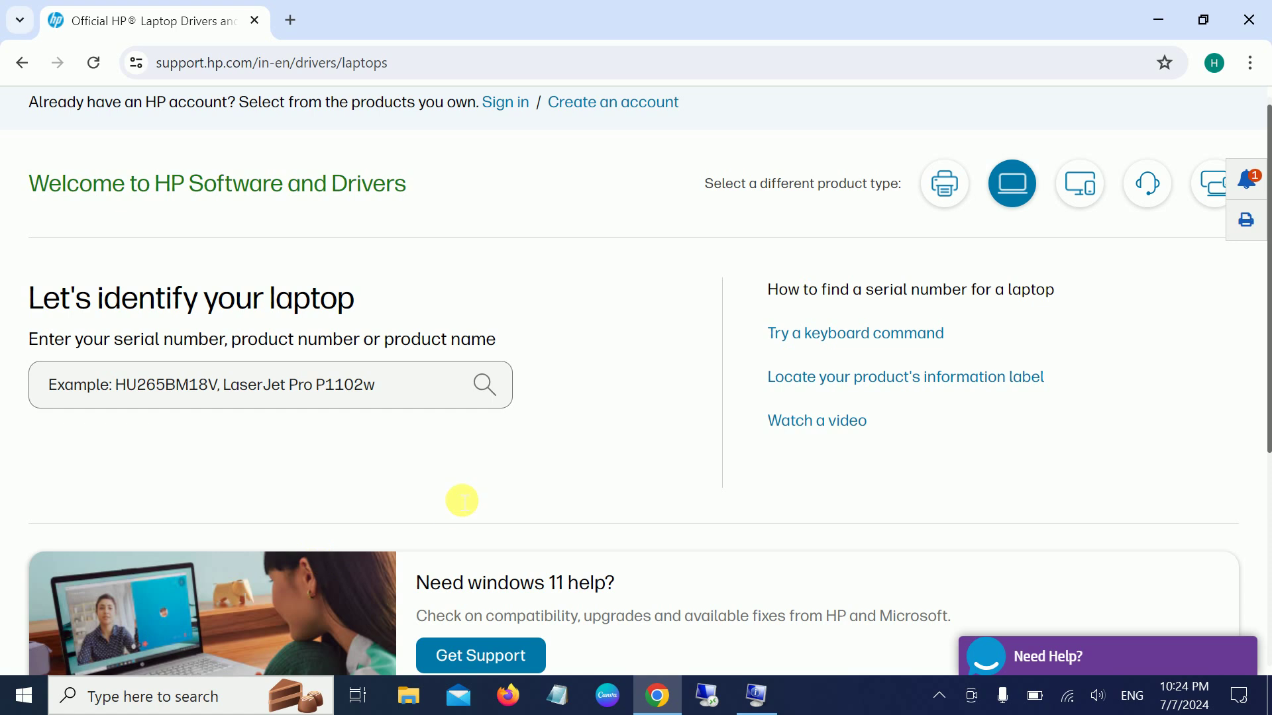
click(171, 390)
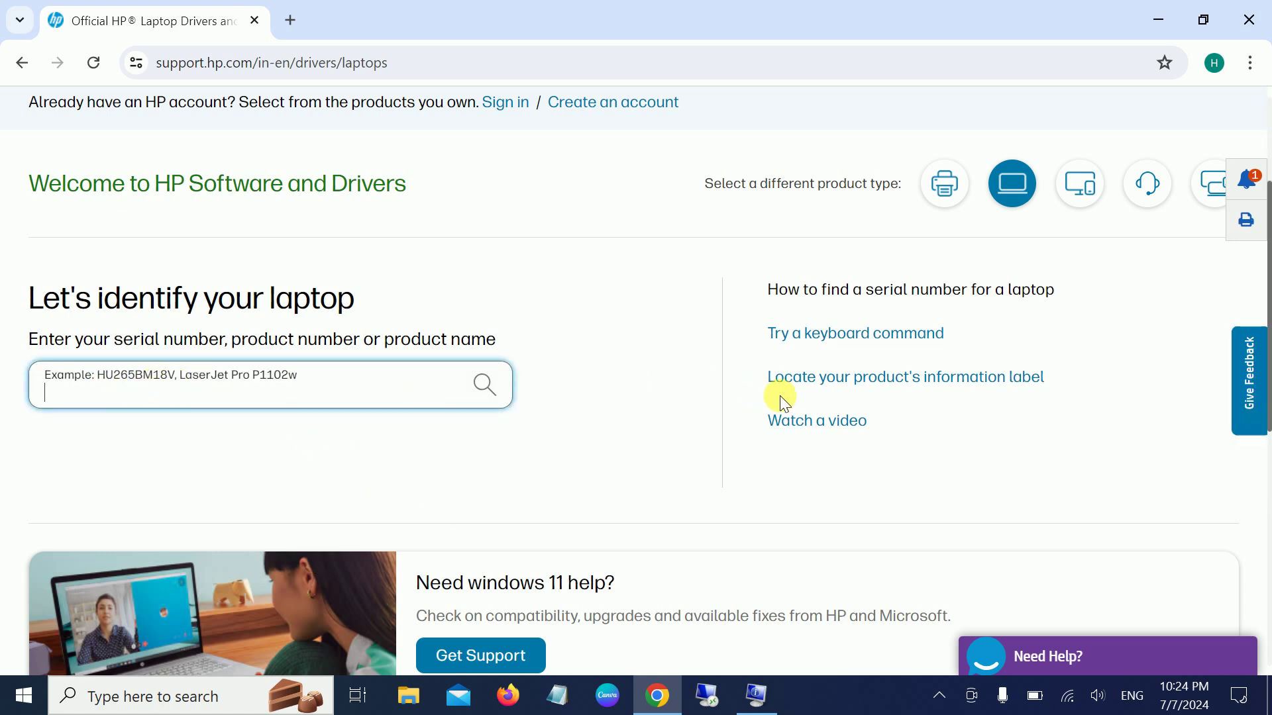
click(868, 391)
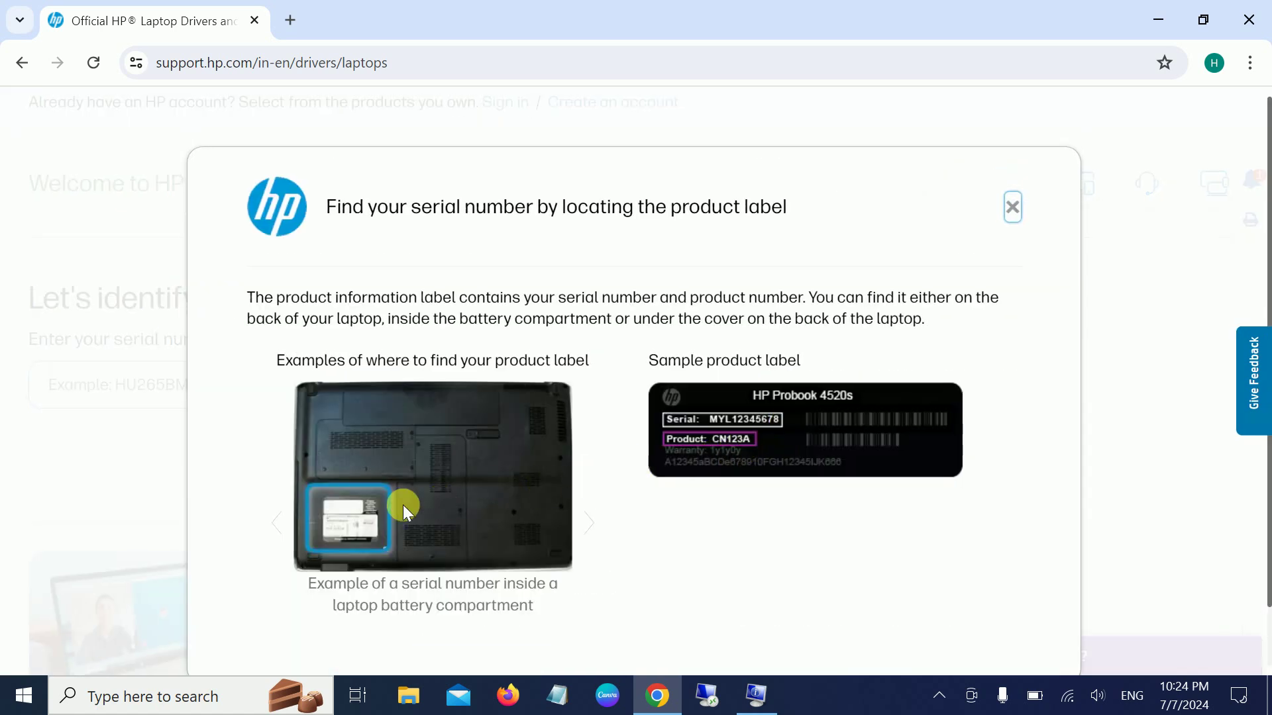
click(374, 513)
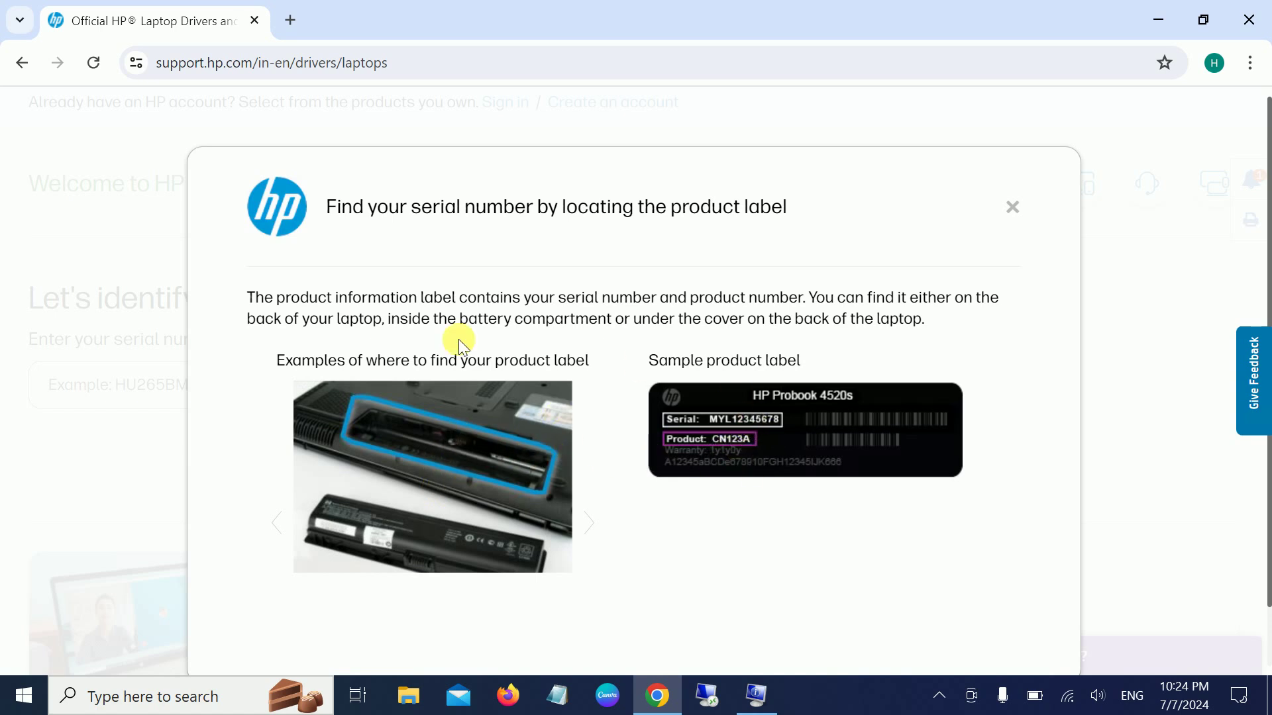
click(1011, 207)
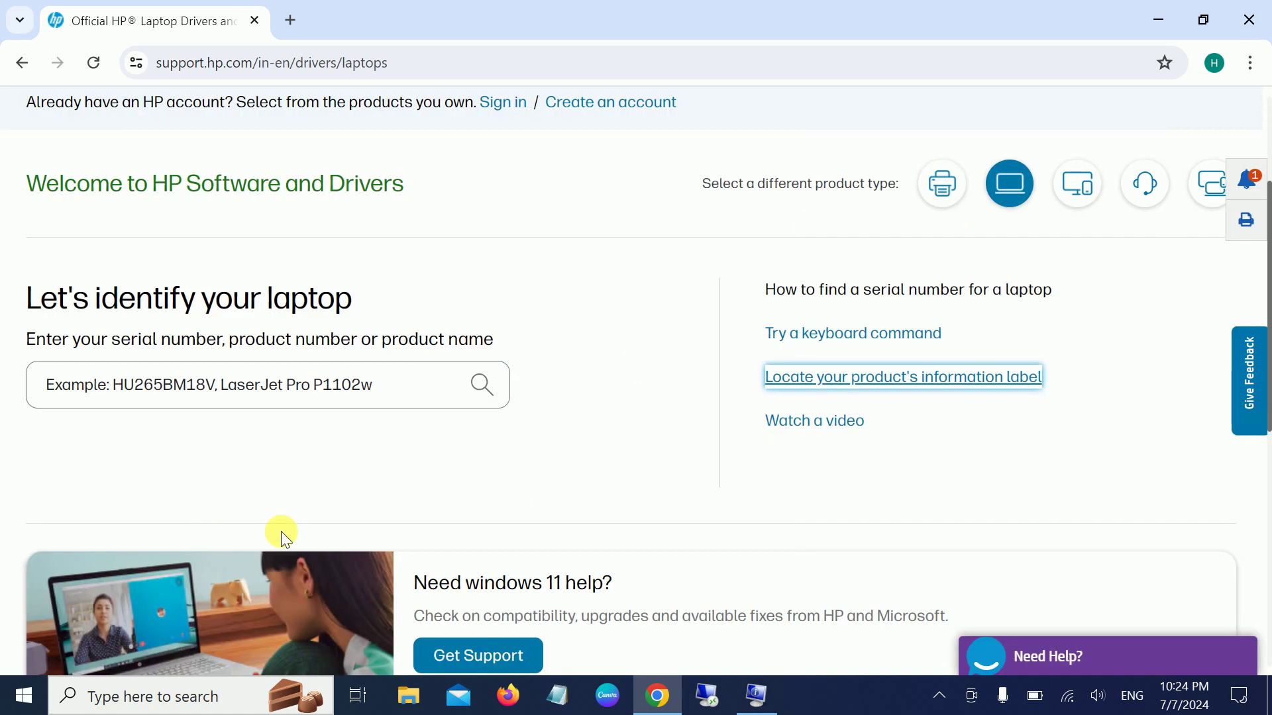
click(191, 396)
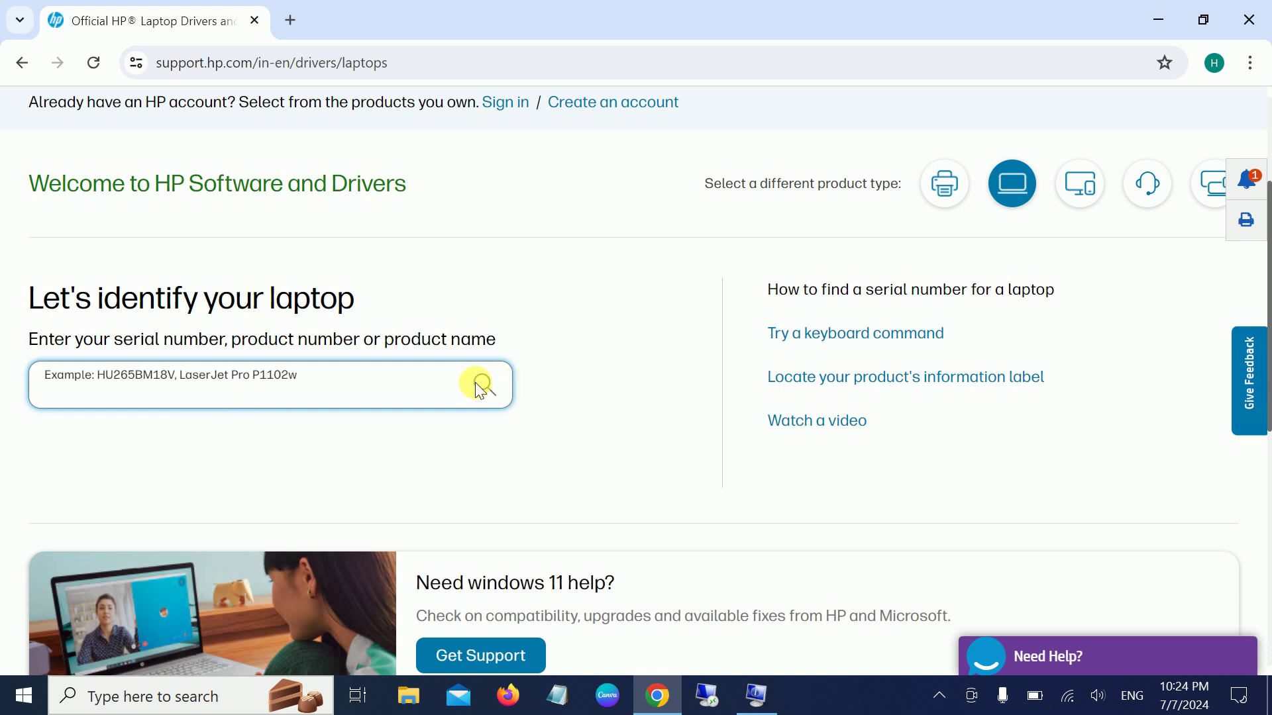